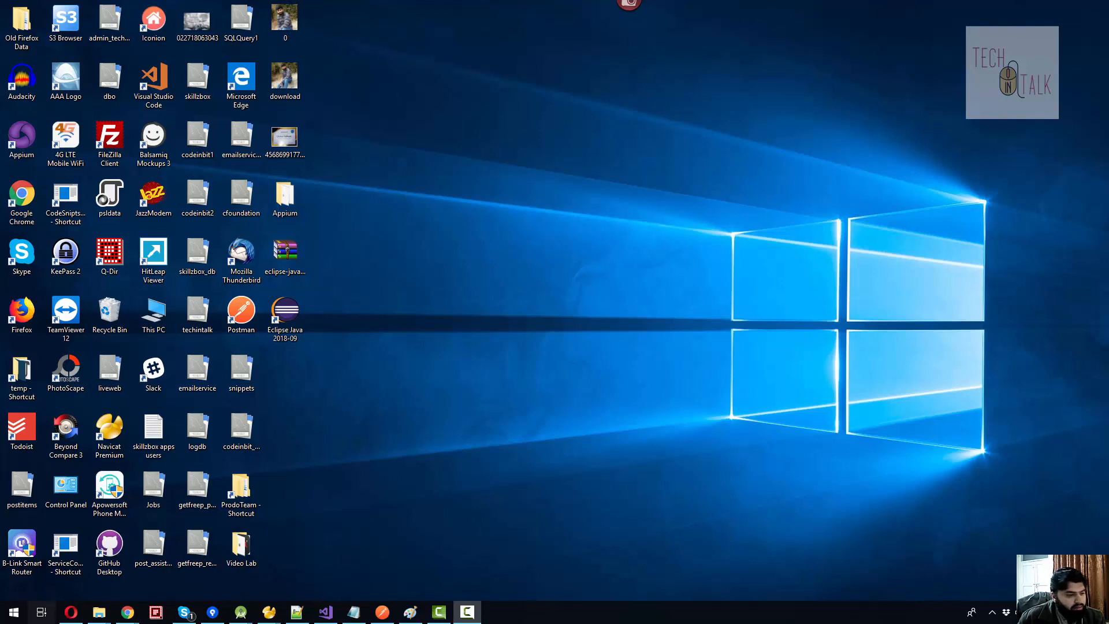
# - Switch to Postman and look through the HTTP methods available for the new request
pyautogui.hotkey('alt', 'Tab')
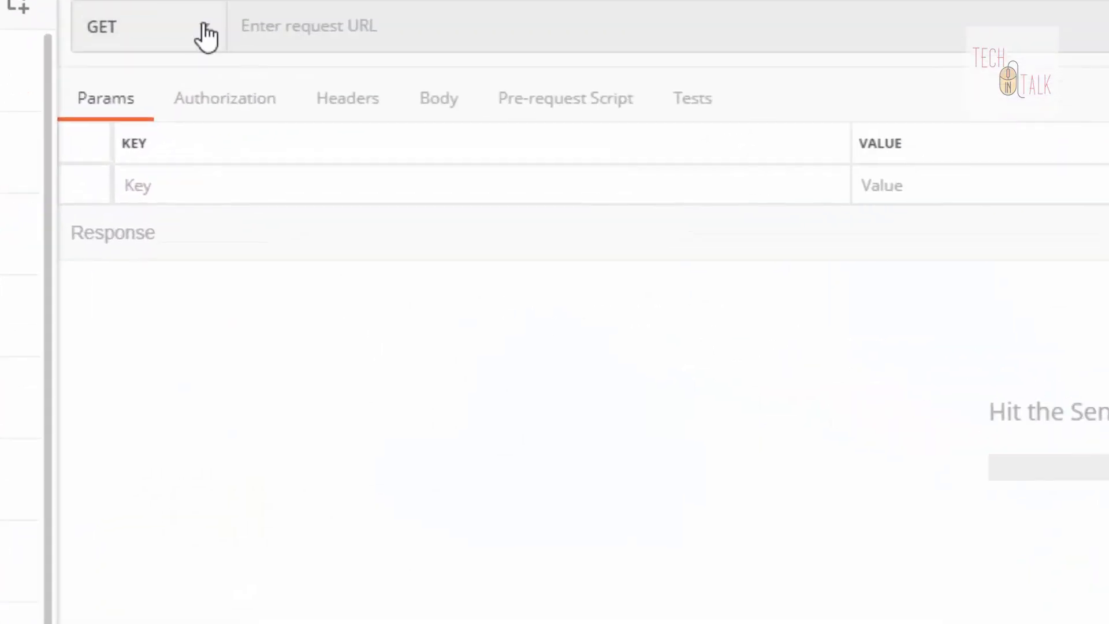
pyautogui.click(205, 35)
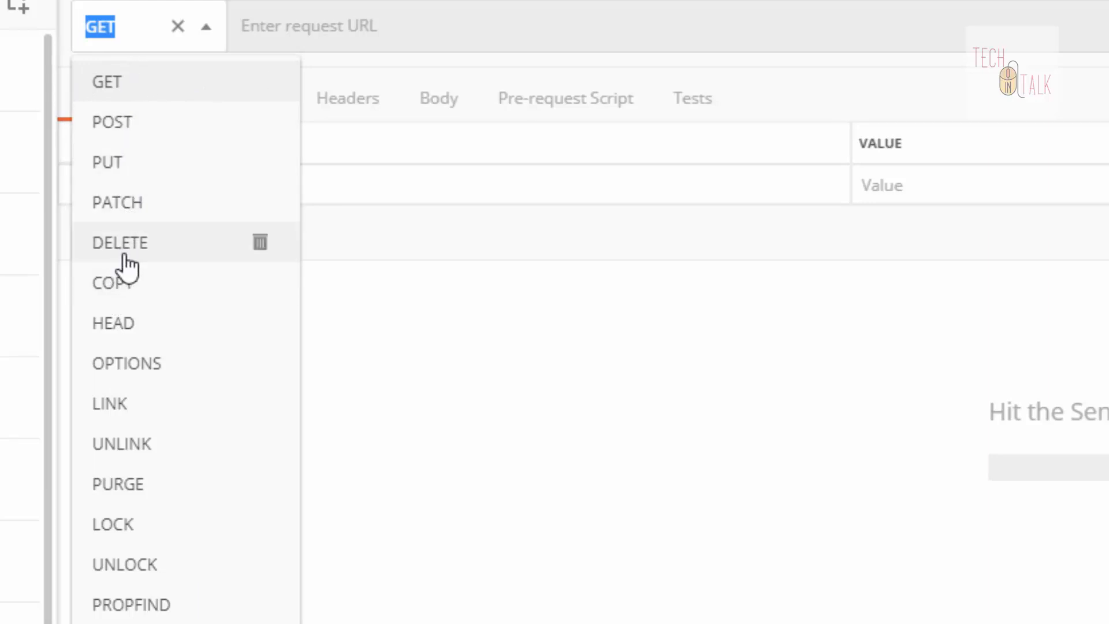
pyautogui.click(450, 558)
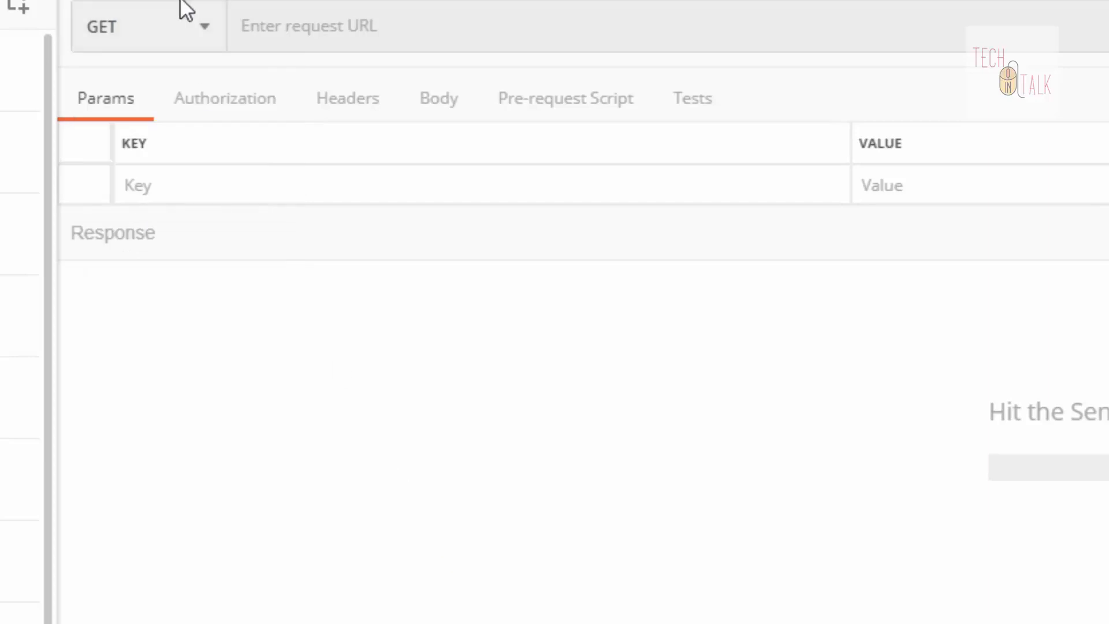
pyautogui.click(188, 34)
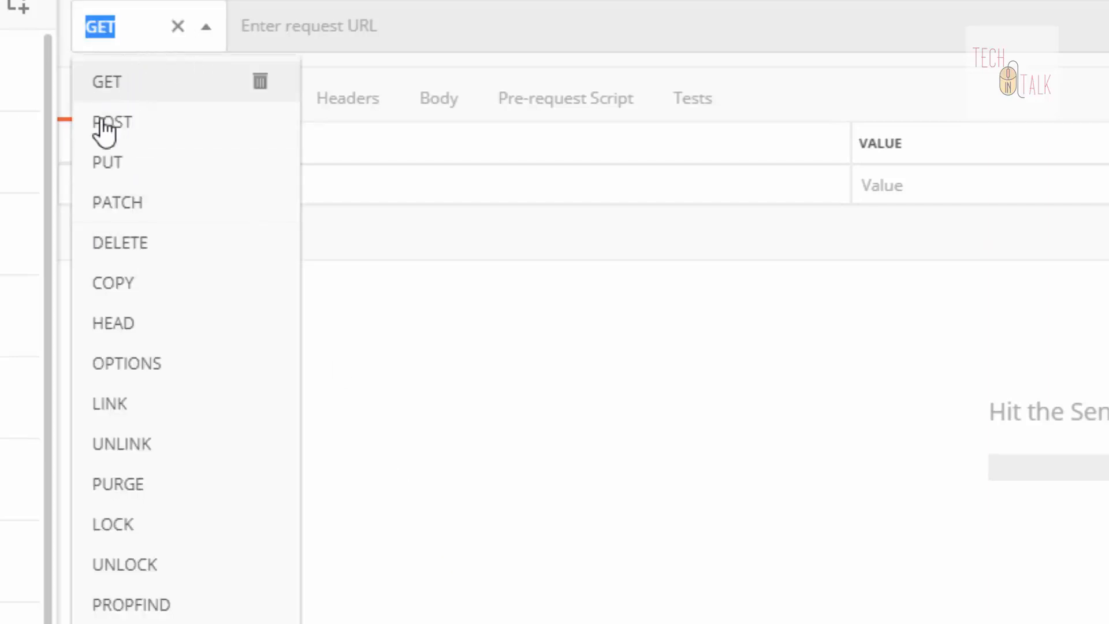
pyautogui.click(530, 537)
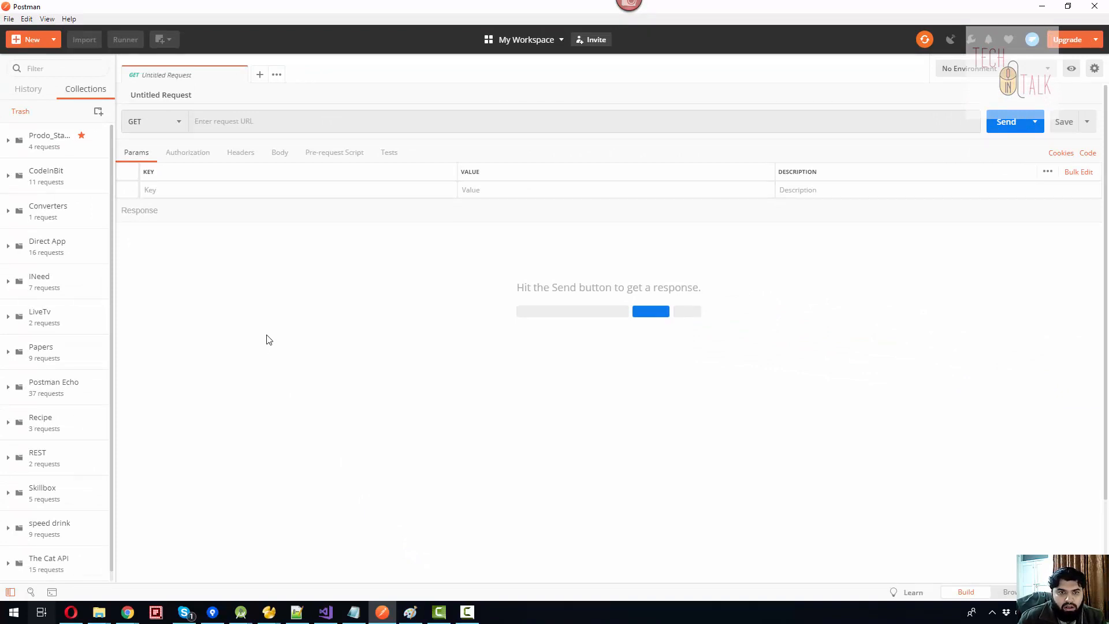
# - Switch to the OpenWeatherMap current weather page in Chrome and copy the link address of the "q=London" example API call
pyautogui.click(249, 124)
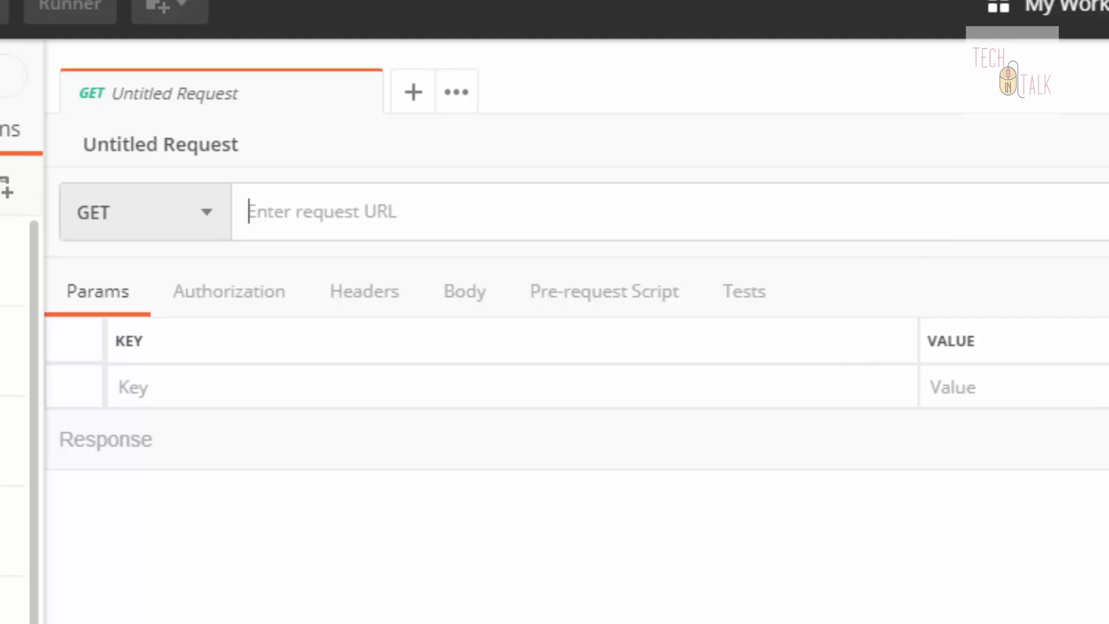
pyautogui.moveTo(597, 623); pyautogui.dragTo(533, 3)
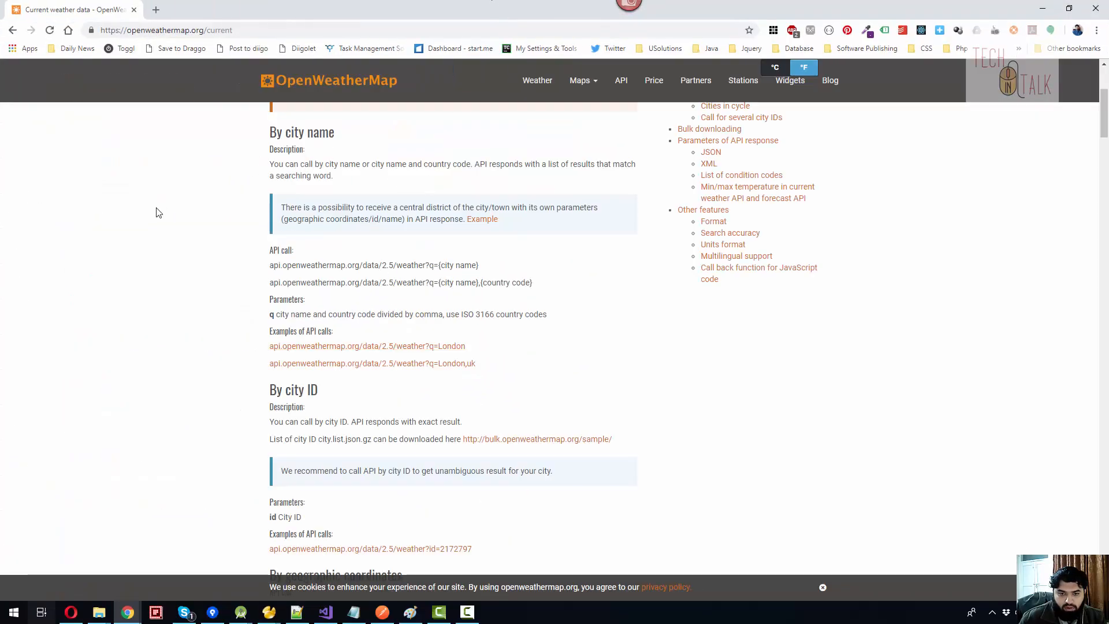
pyautogui.scroll(3, 155, 245)
pyautogui.scroll(1, 155, 246)
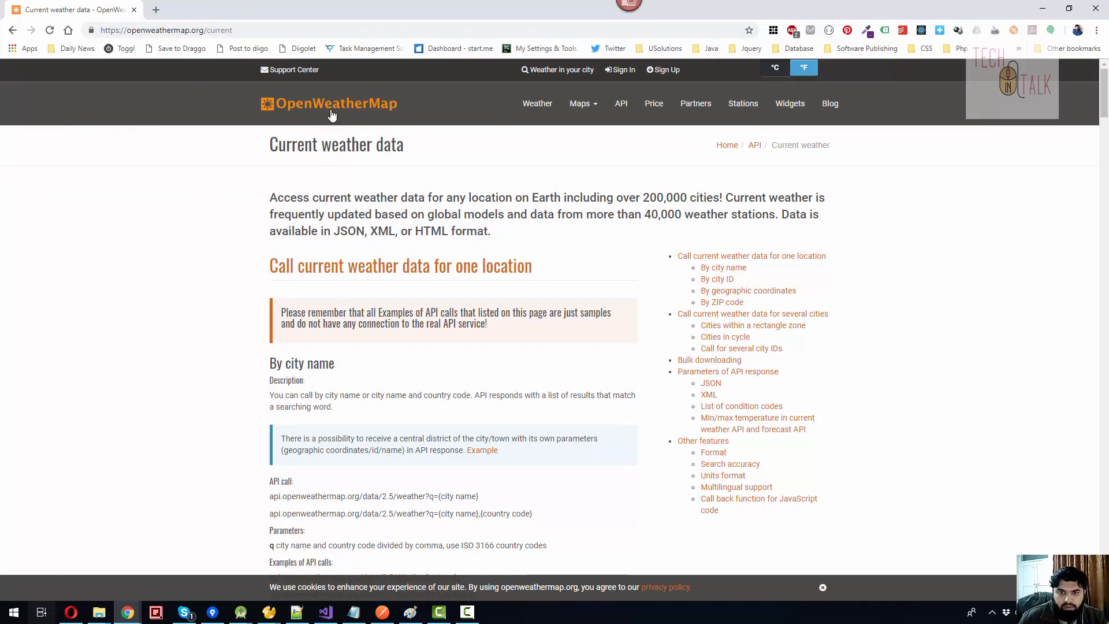
pyautogui.scroll(-4, 183, 234)
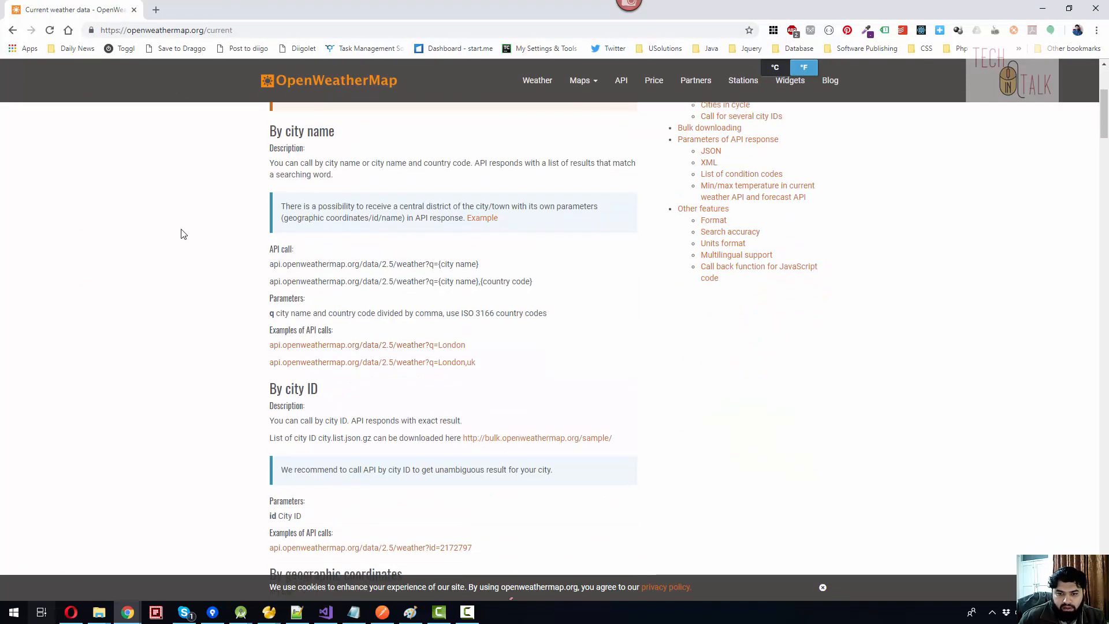
pyautogui.scroll(-2, 179, 242)
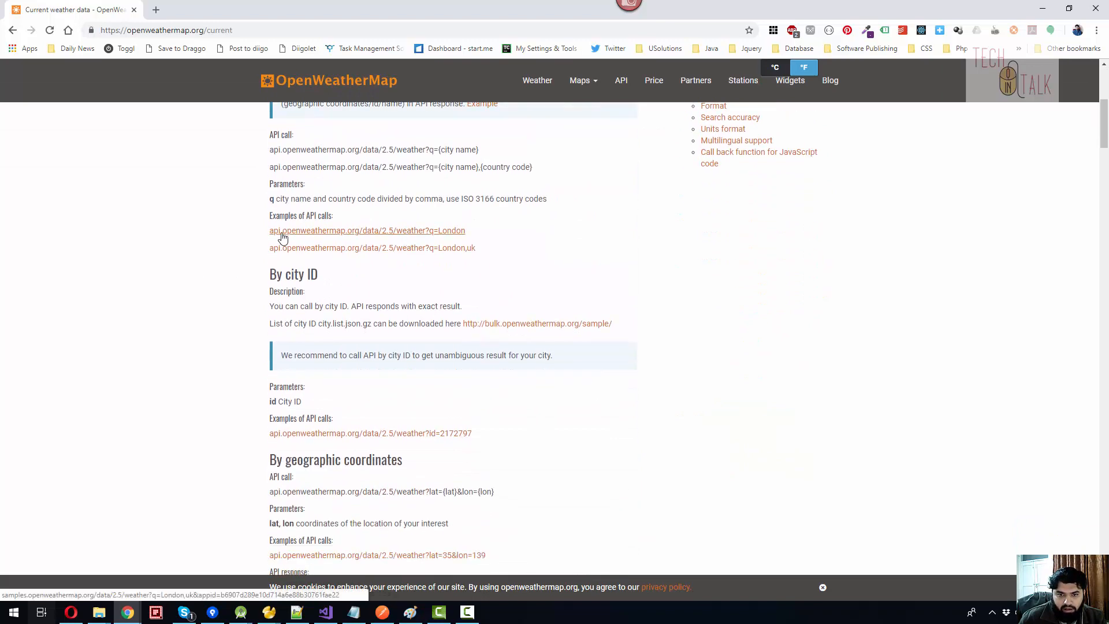
pyautogui.scroll(-1, 330, 236)
pyautogui.scroll(1, 331, 235)
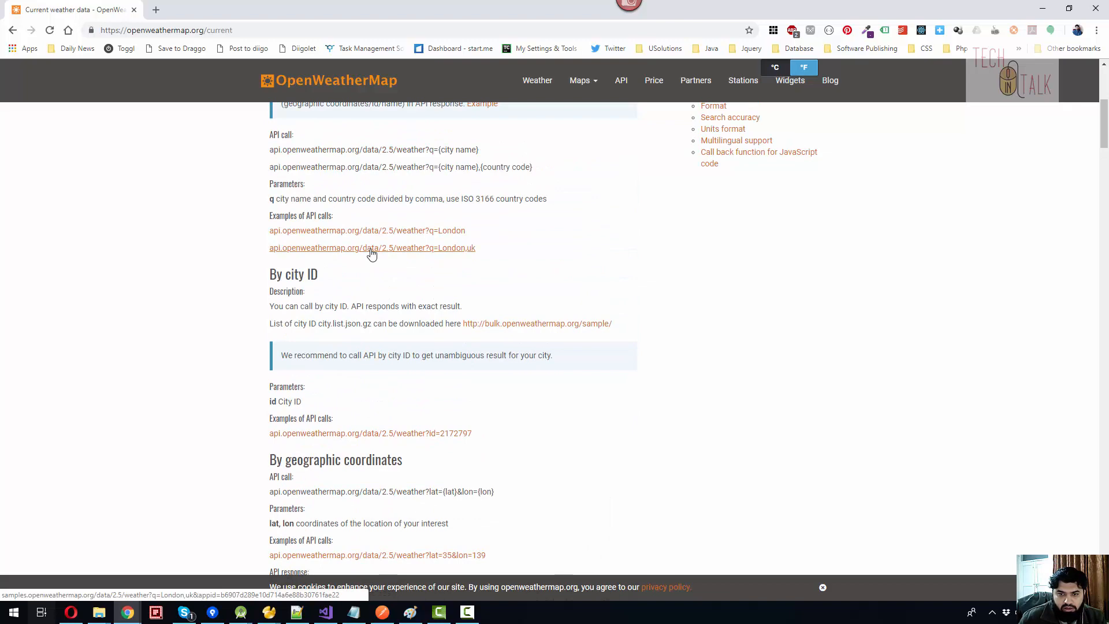
pyautogui.rightClick(373, 232)
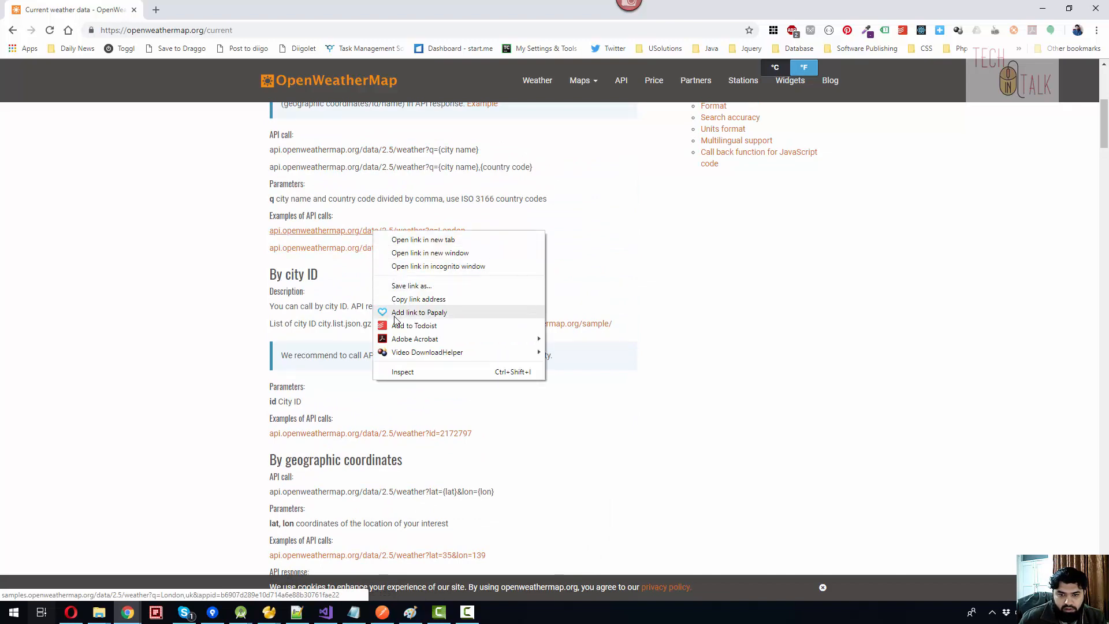
pyautogui.click(416, 299)
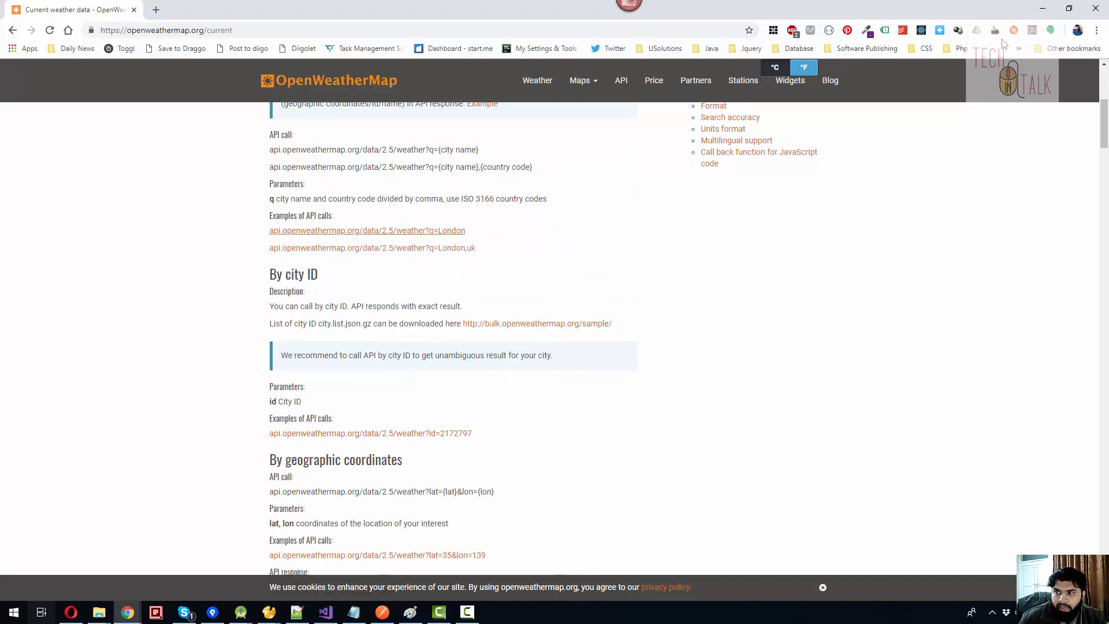
# - Return to Postman, enter the copied London weather sample URL with its API key as the GET request address, and send the request
pyautogui.click(1043, 8)
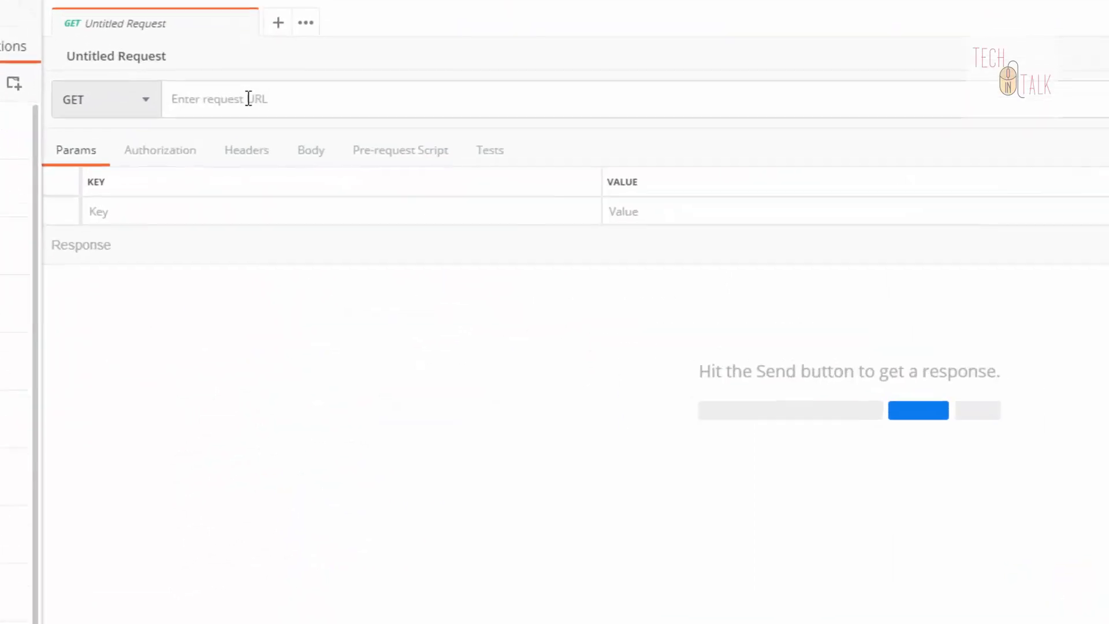
pyautogui.write('http://samples.openweathermap.org/data/2.5/weather?q=London,uk&appid=b6907d289e10d714a6e88b30761fae22')
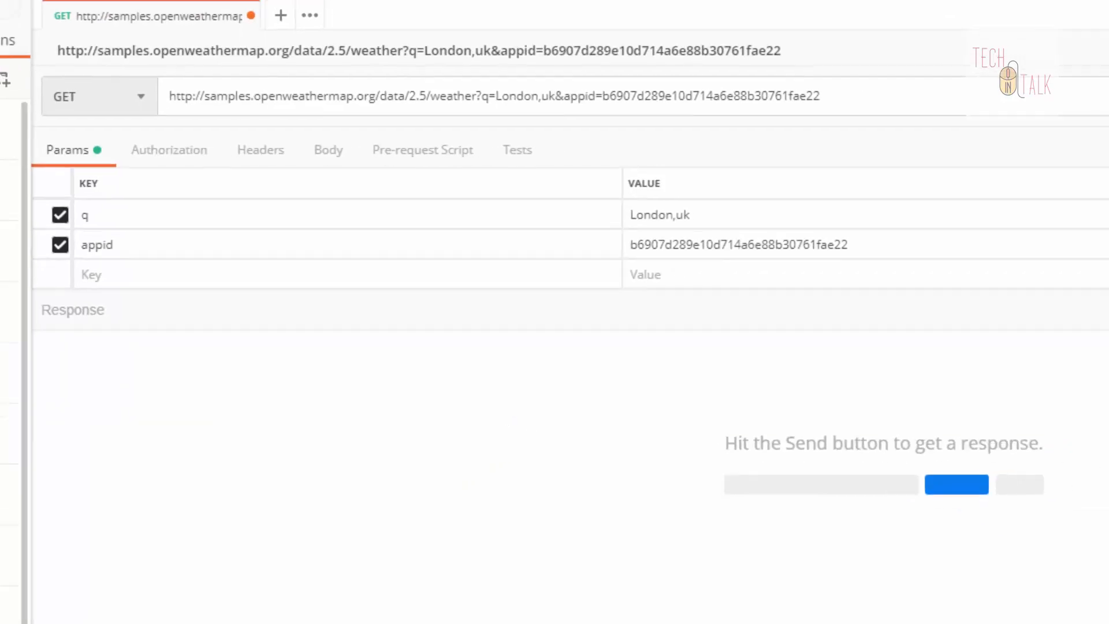
pyautogui.click(1006, 123)
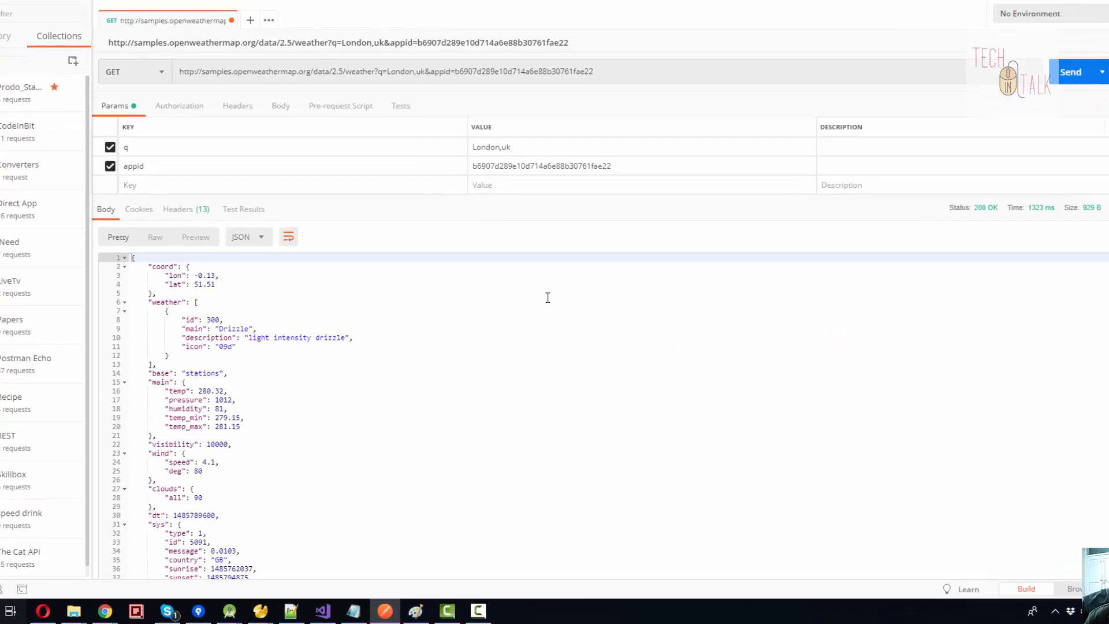
# - Examine the full JSON body of the London weather response
pyautogui.scroll(-2, 414, 201)
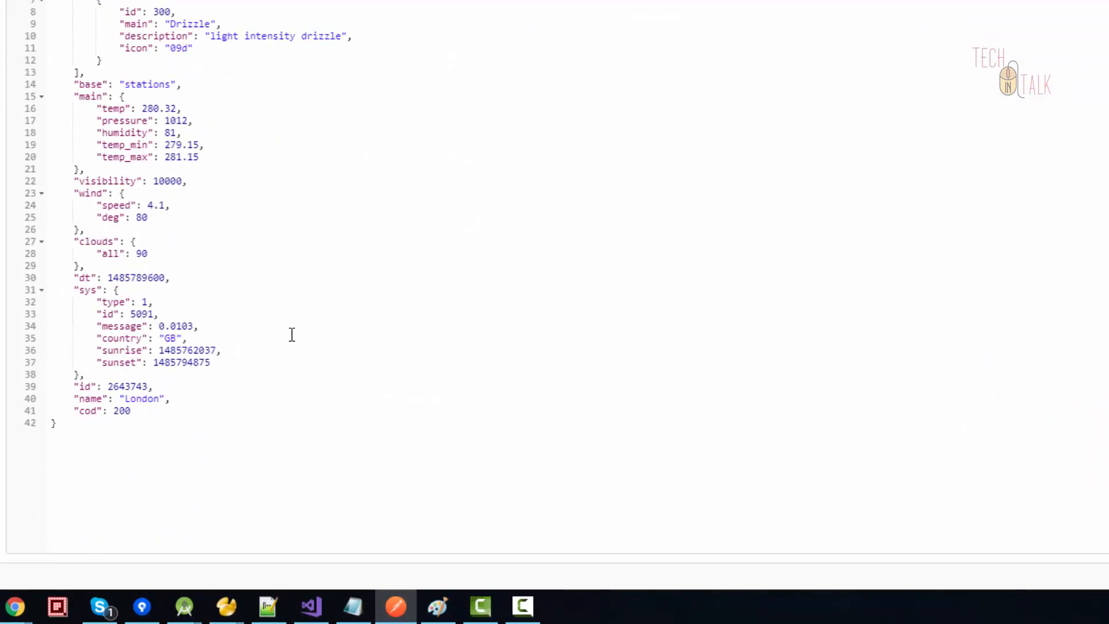
pyautogui.moveTo(67, 432); pyautogui.dragTo(53, 104)
pyautogui.click(293, 275)
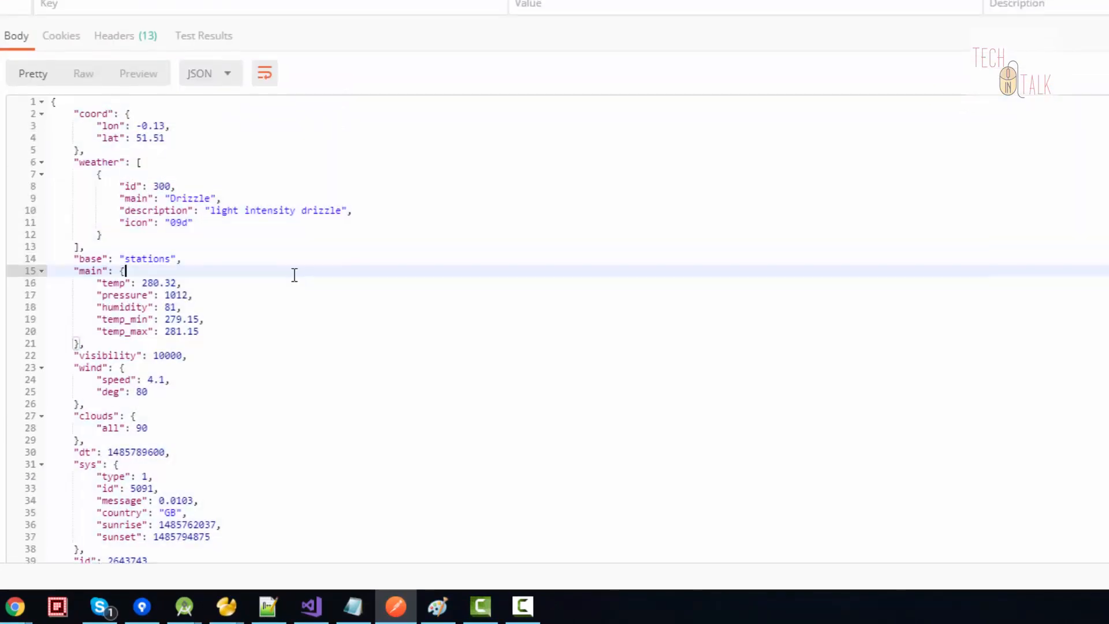
pyautogui.scroll(1, 292, 275)
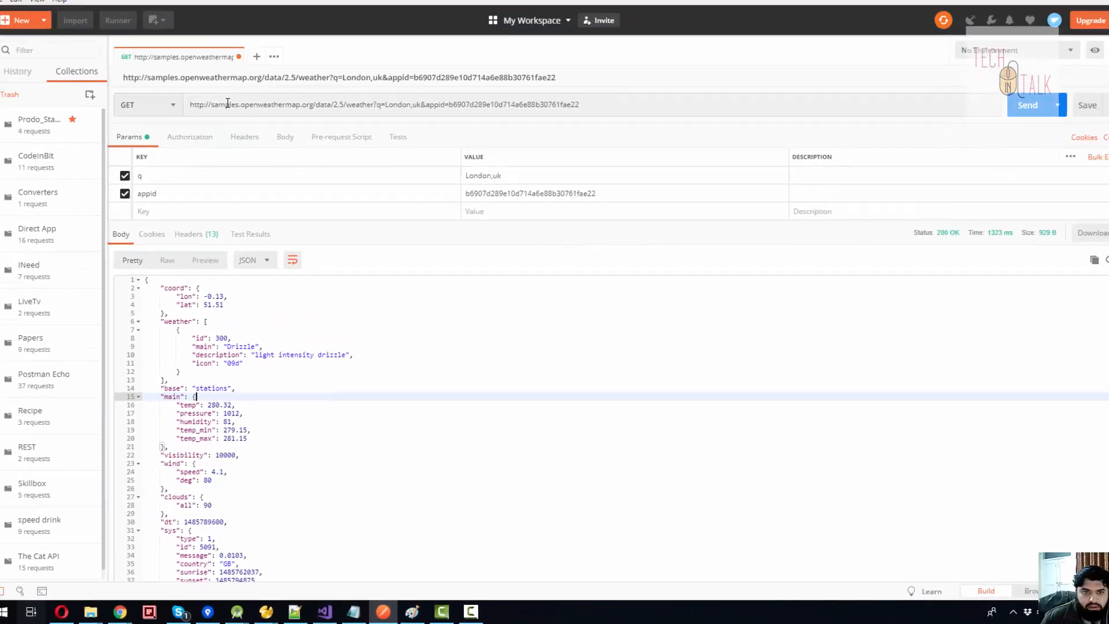
pyautogui.scroll(-2, 324, 390)
pyautogui.moveTo(324, 401); pyautogui.dragTo(325, 406)
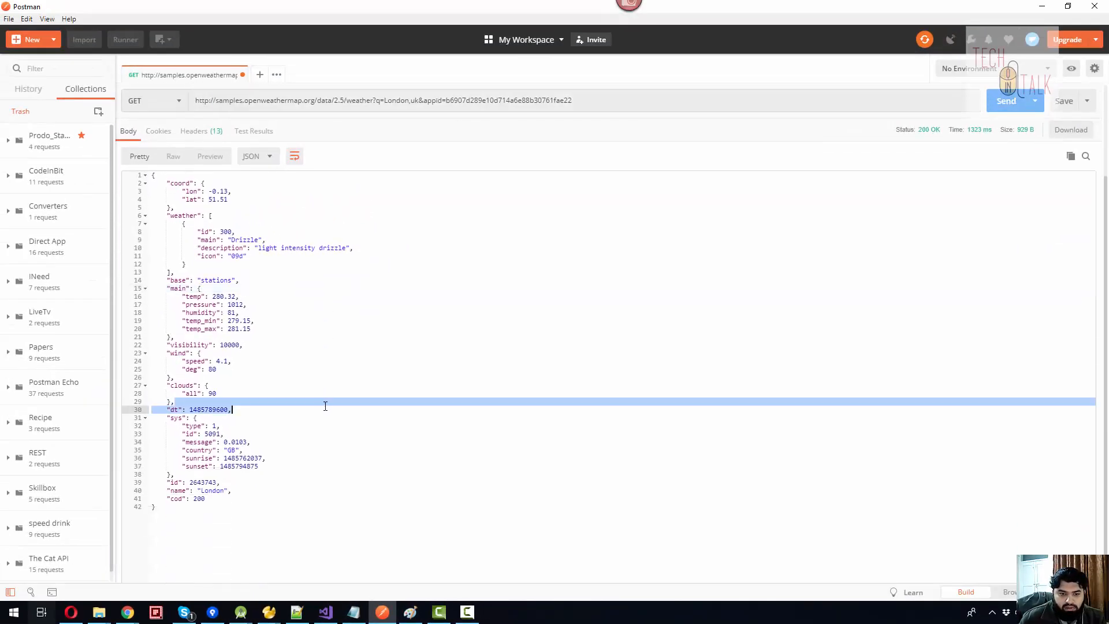
pyautogui.moveTo(175, 530); pyautogui.dragTo(152, 290)
pyautogui.click(384, 369)
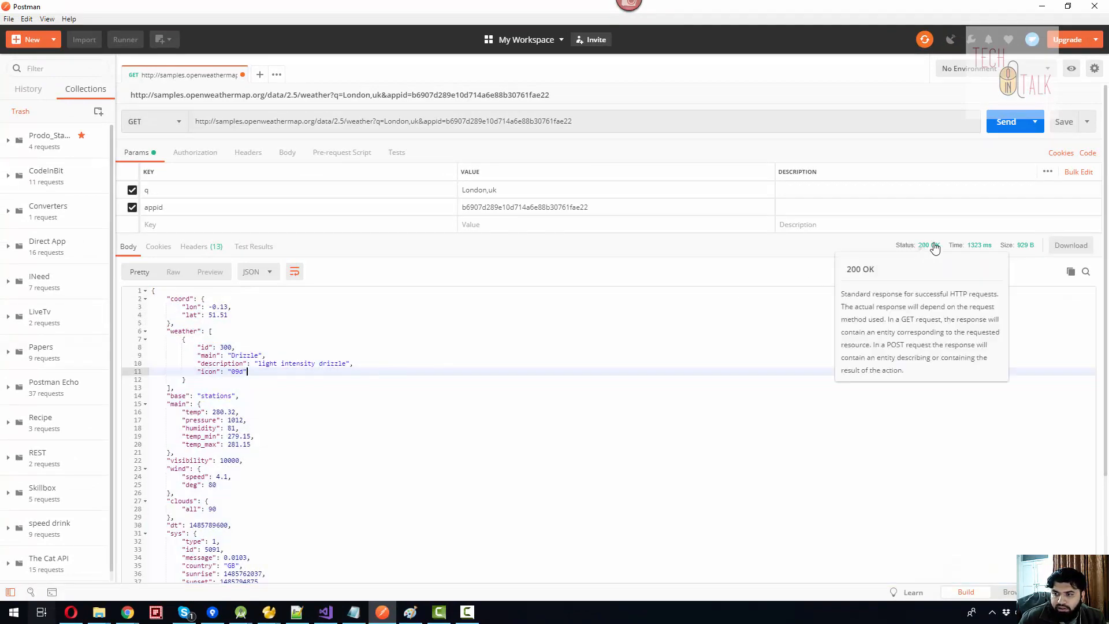
# - Check the explanation of the response's status code and look over the end of the returned JSON
pyautogui.moveTo(936, 251)
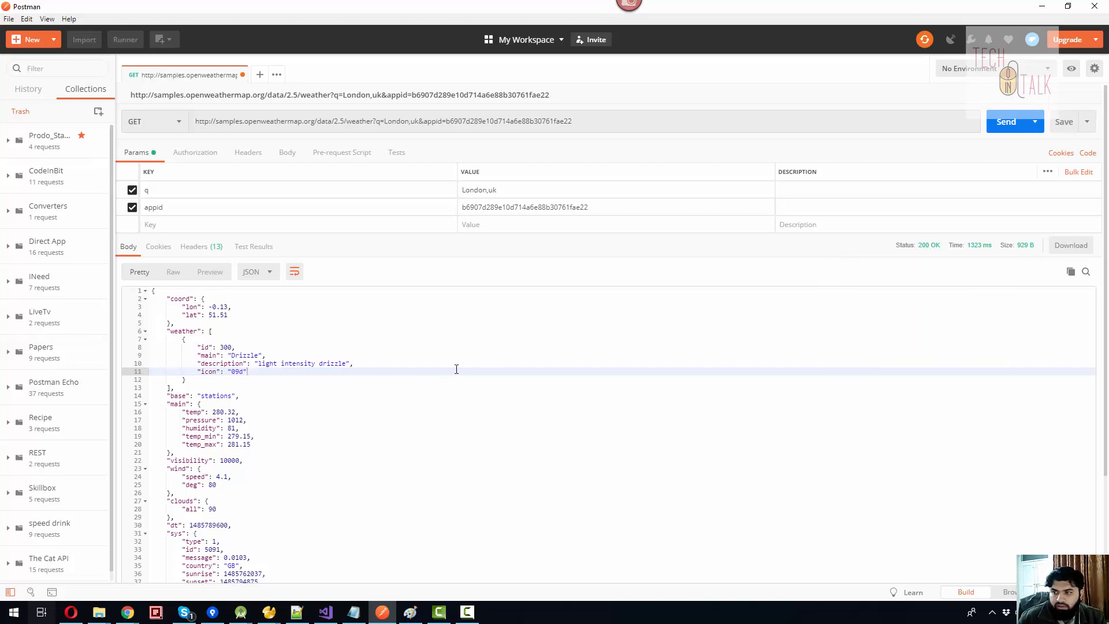
pyautogui.scroll(-3, 462, 372)
pyautogui.scroll(3, 414, 426)
pyautogui.scroll(-3, 292, 504)
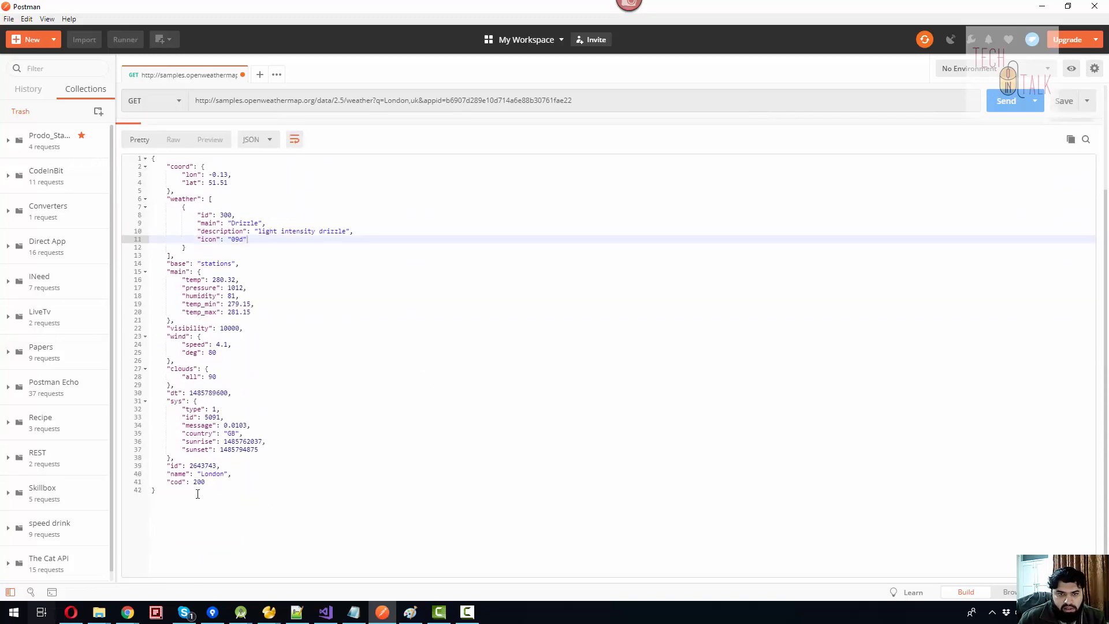
pyautogui.scroll(3, 197, 493)
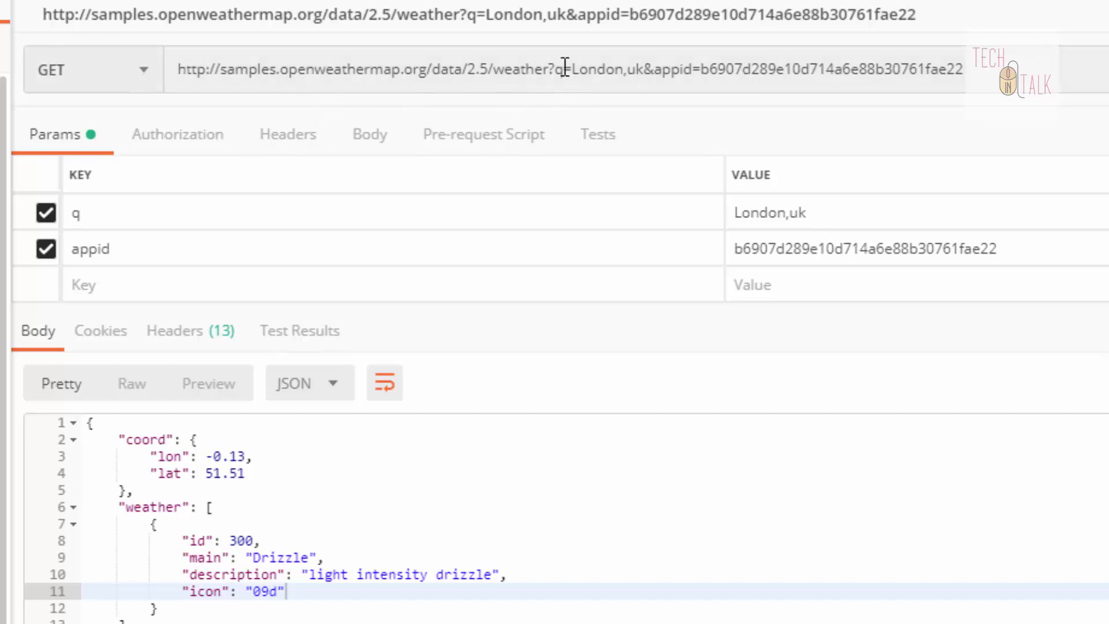
# - Examine the q and appid query parameters in the request URL
pyautogui.moveTo(556, 70); pyautogui.dragTo(751, 70)
pyautogui.click(751, 70)
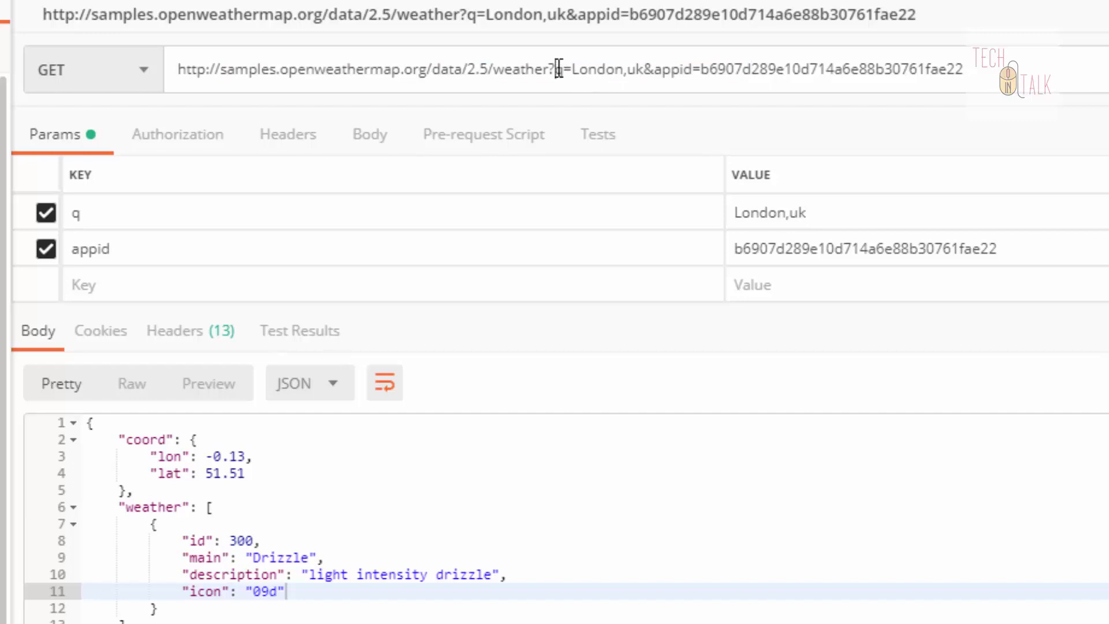
pyautogui.moveTo(556, 69); pyautogui.dragTo(646, 70)
pyautogui.moveTo(654, 73); pyautogui.dragTo(693, 73)
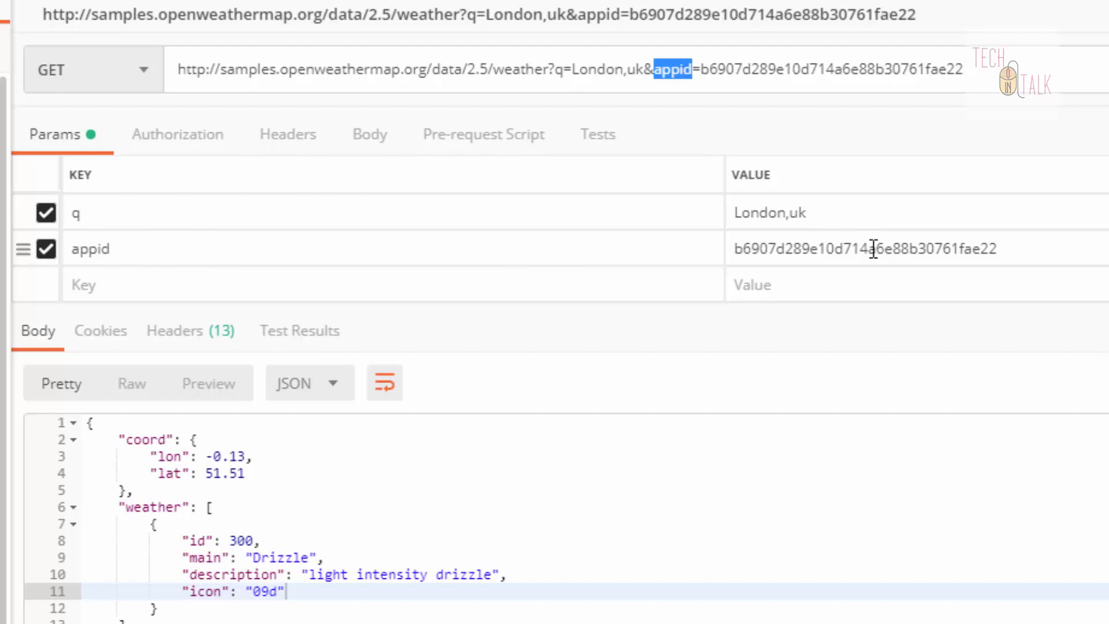
pyautogui.click(1035, 68)
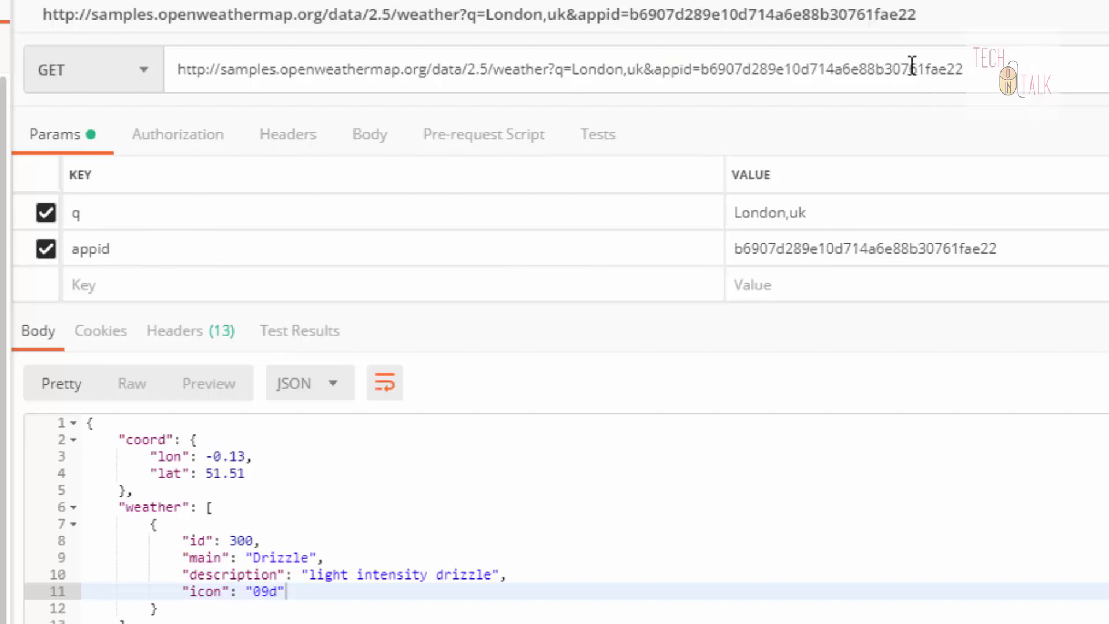
# - Add a query parameter with key mykey and value data, and review the resulting request URL
pyautogui.click(105, 276)
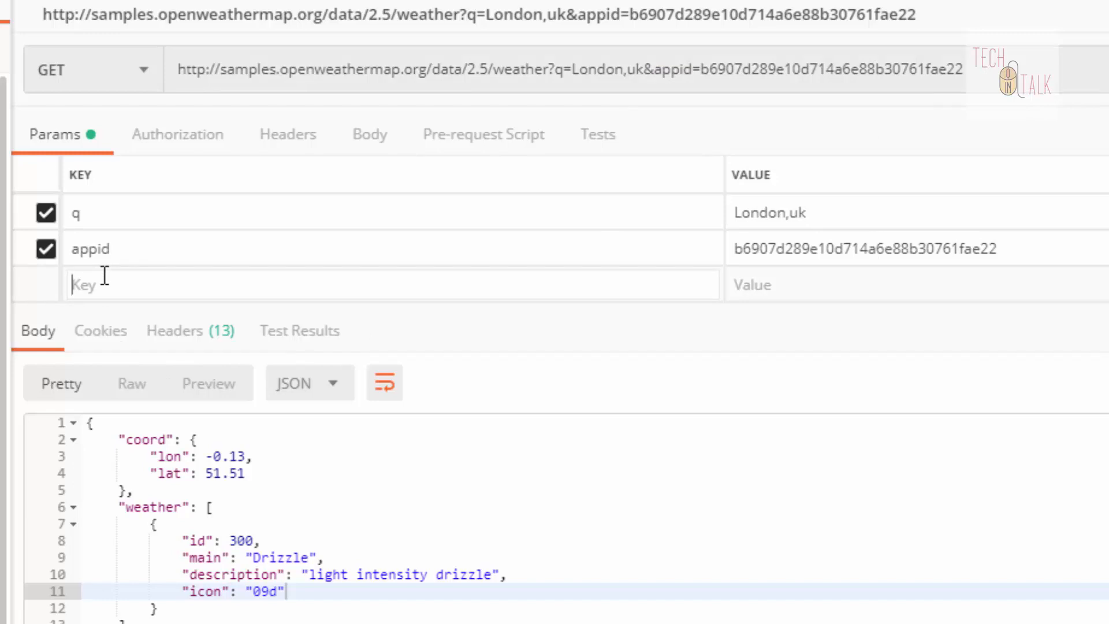
pyautogui.write('mykey')
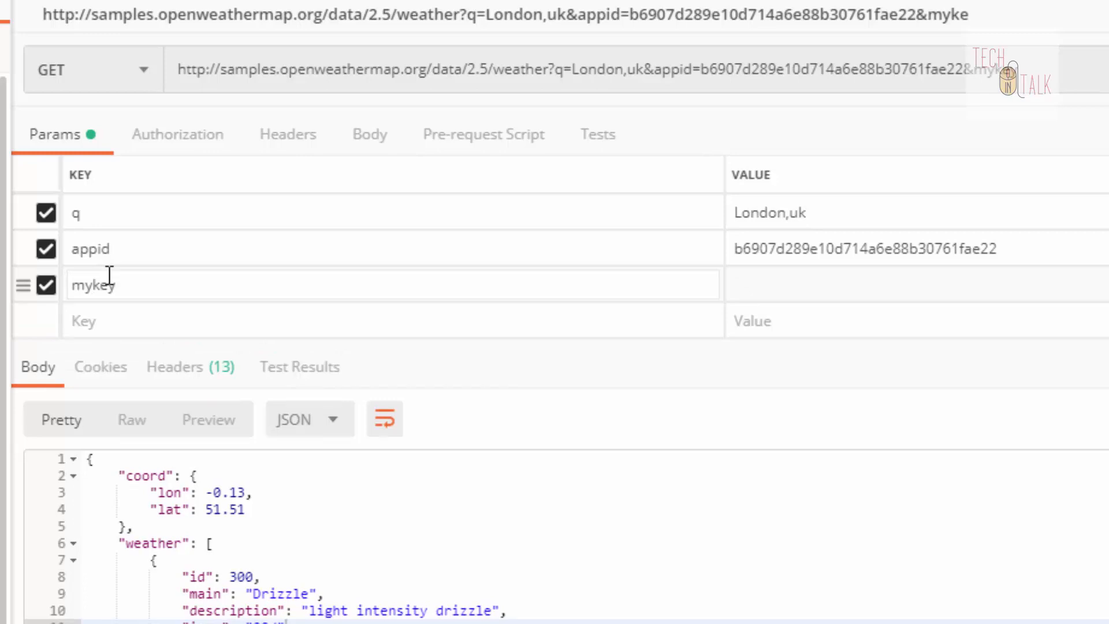
pyautogui.click(829, 289)
pyautogui.write('dat')
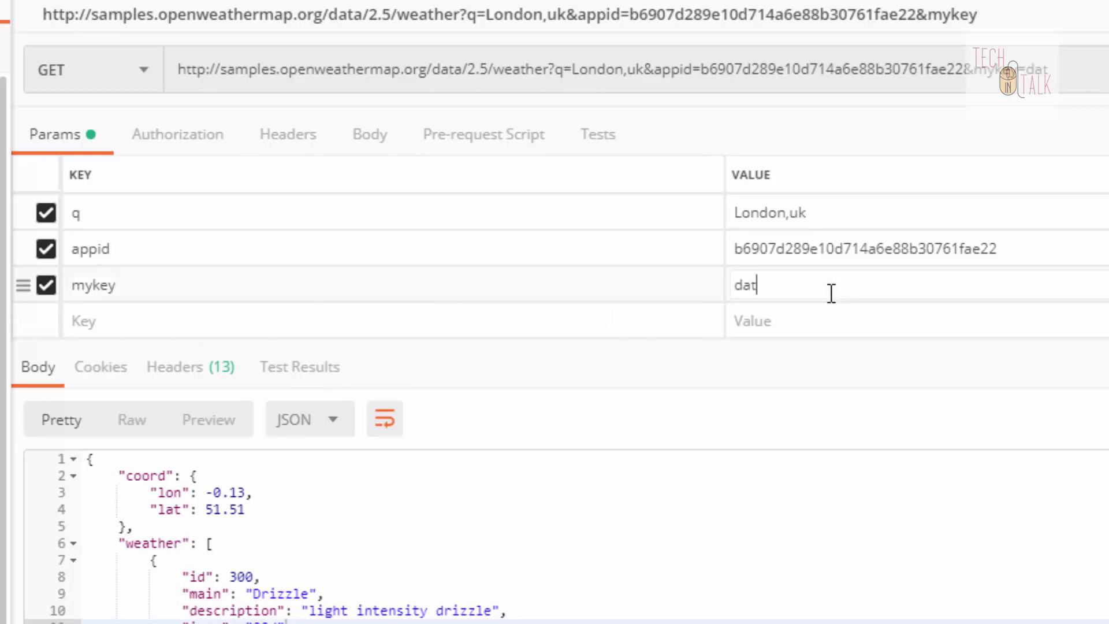
pyautogui.write('a')
pyautogui.moveTo(1063, 75); pyautogui.dragTo(154, 30)
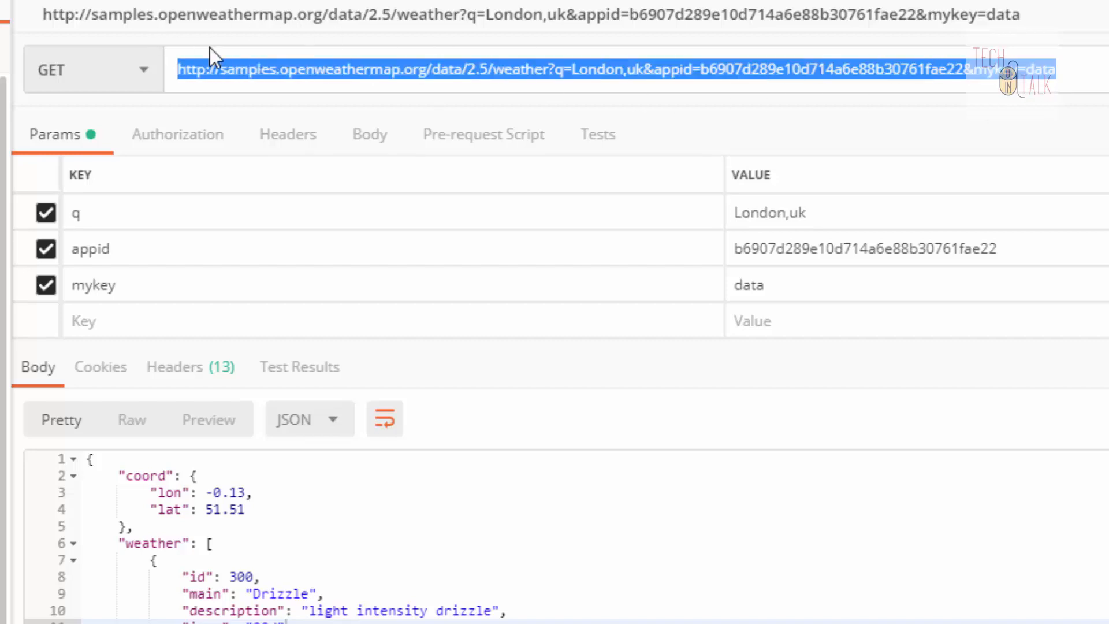
# - Delete the mykey parameter from the end of the request URL
pyautogui.click(1034, 69)
pyautogui.press('BackSpace')
pyautogui.press('BackSpace')
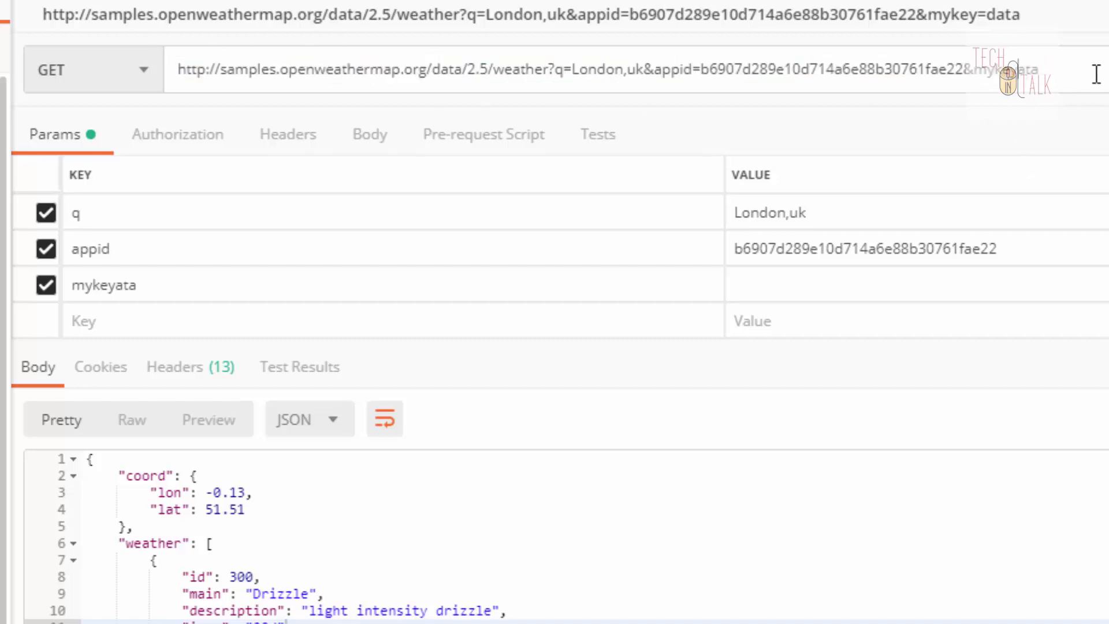
pyautogui.press('BackSpace')
pyautogui.press('BackSpace')
pyautogui.press('BackSpace')
pyautogui.press('BackSpace')
pyautogui.press('BackSpace')
pyautogui.press('BackSpace')
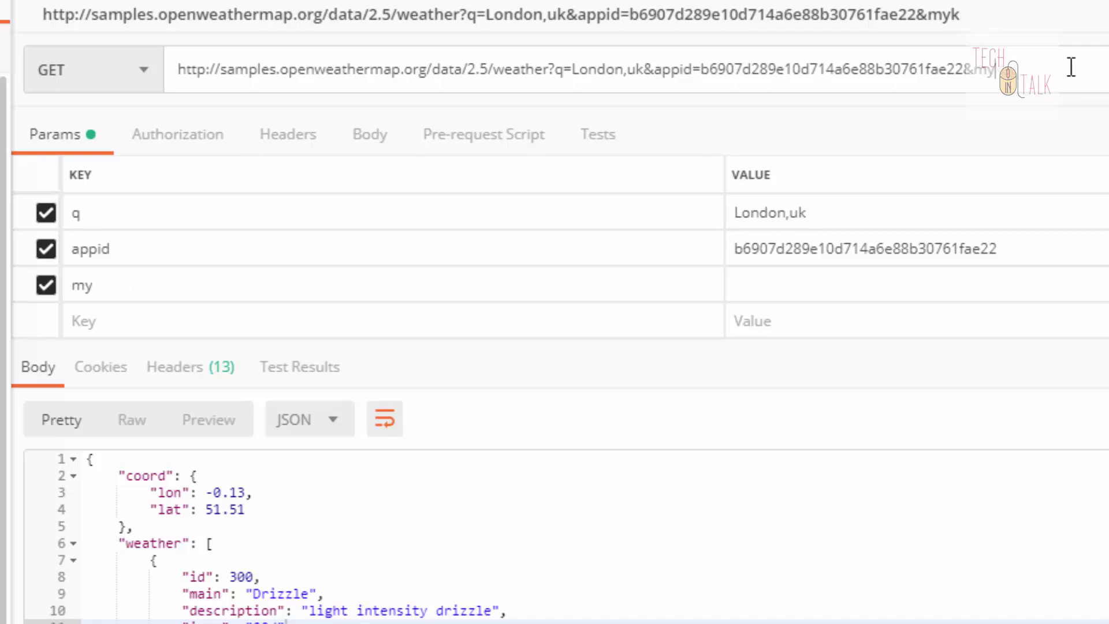
pyautogui.press('BackSpace')
pyautogui.press('BackSpace')
pyautogui.press('BackSpace')
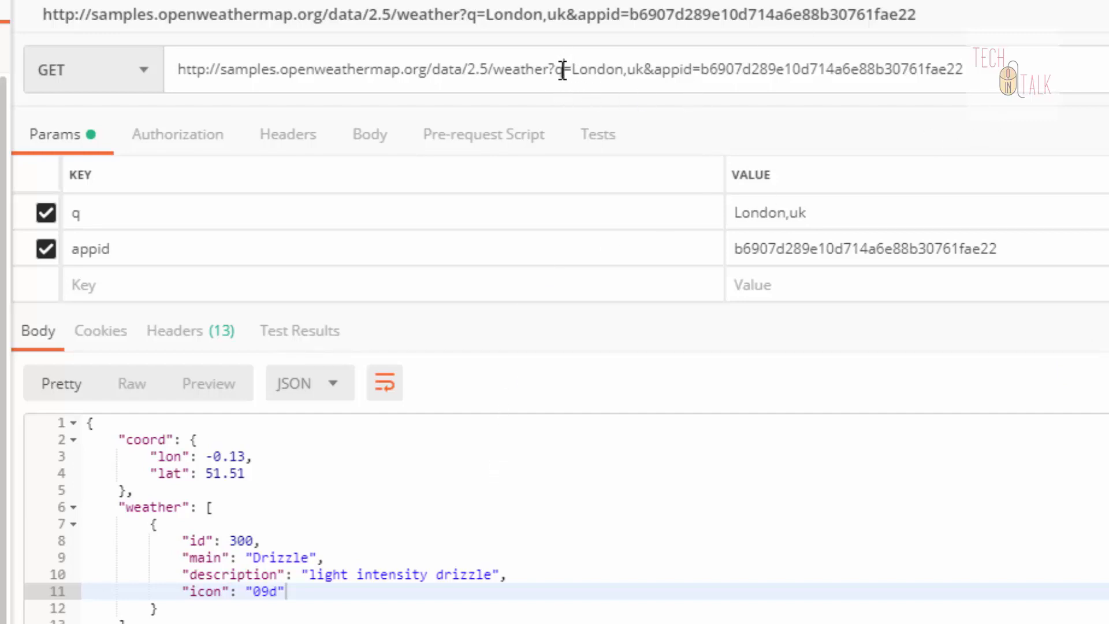
# - Examine the full GET request URL together with its q and appid query parameters
pyautogui.moveTo(564, 70); pyautogui.dragTo(147, 50)
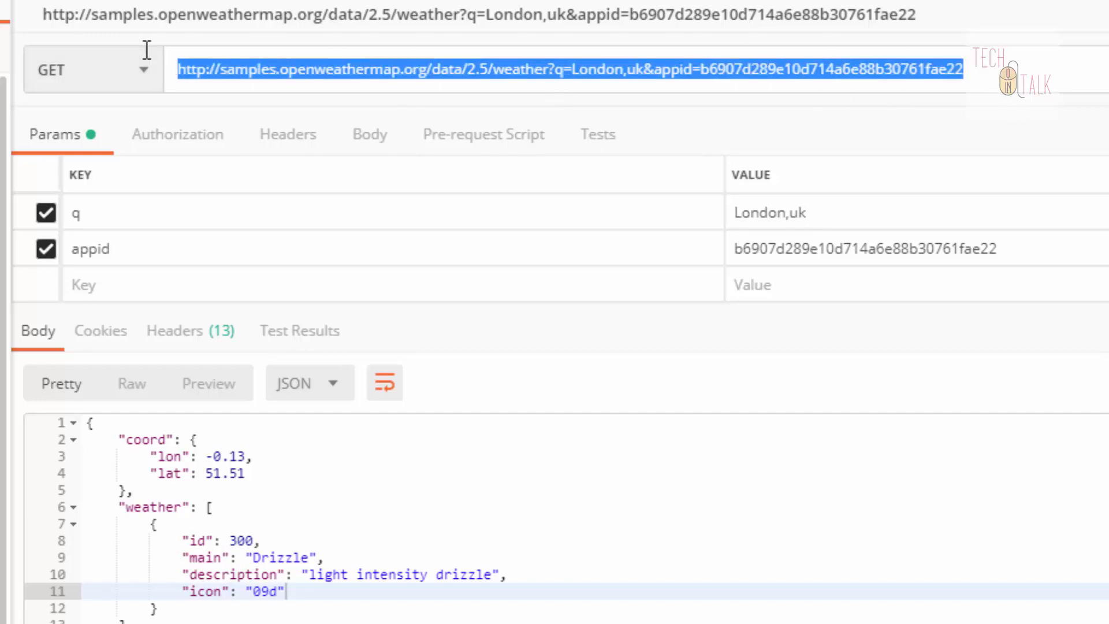
pyautogui.click(967, 75)
pyautogui.moveTo(1014, 75); pyautogui.dragTo(165, 70)
pyautogui.click(962, 74)
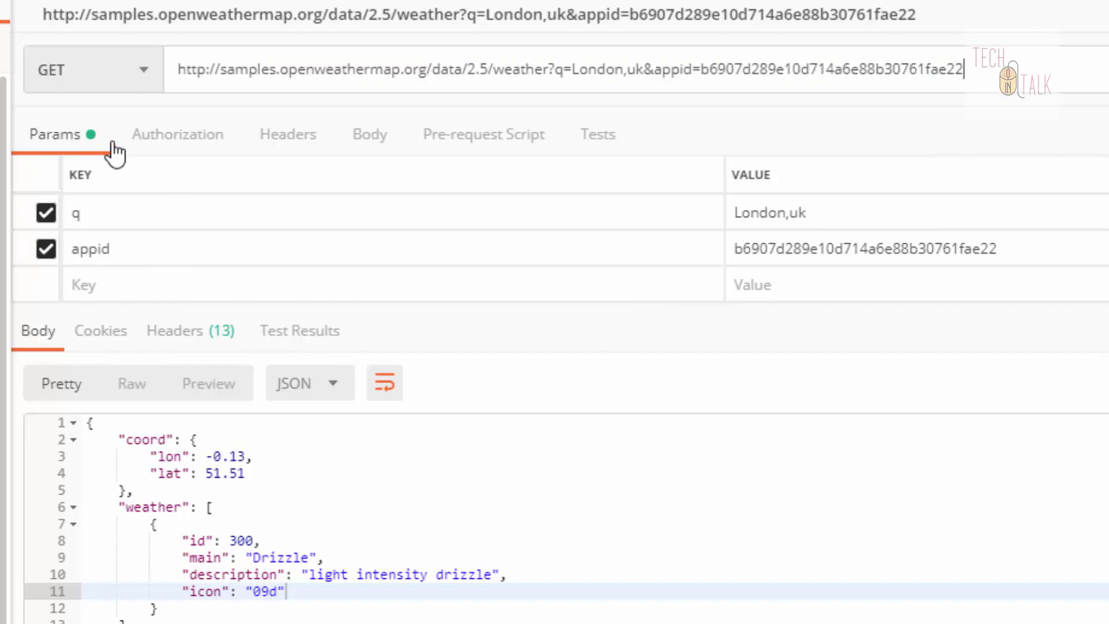
# - View the request's authorization settings and examine the samples subdomain and the rest of the request URL
pyautogui.click(178, 142)
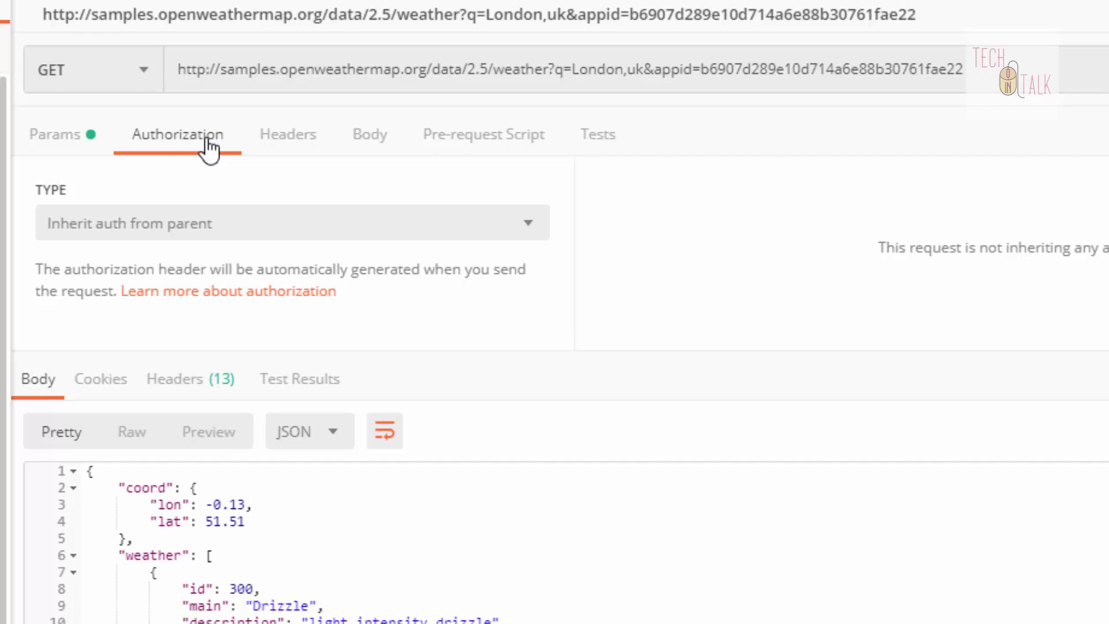
pyautogui.click(256, 70)
pyautogui.doubleClick(255, 69)
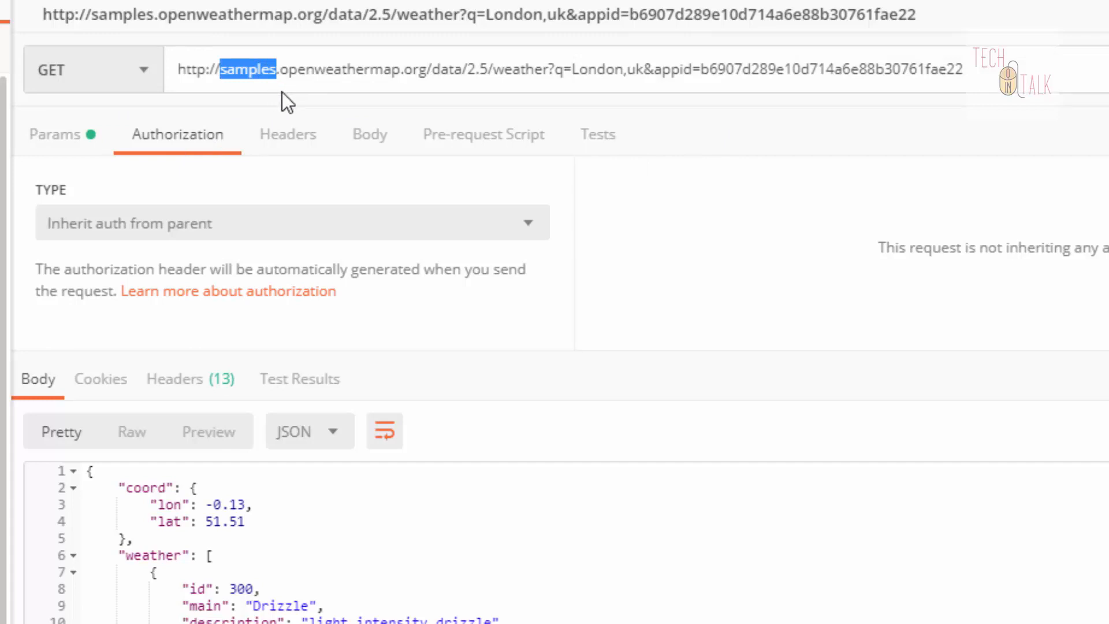
pyautogui.moveTo(972, 67); pyautogui.dragTo(182, 62)
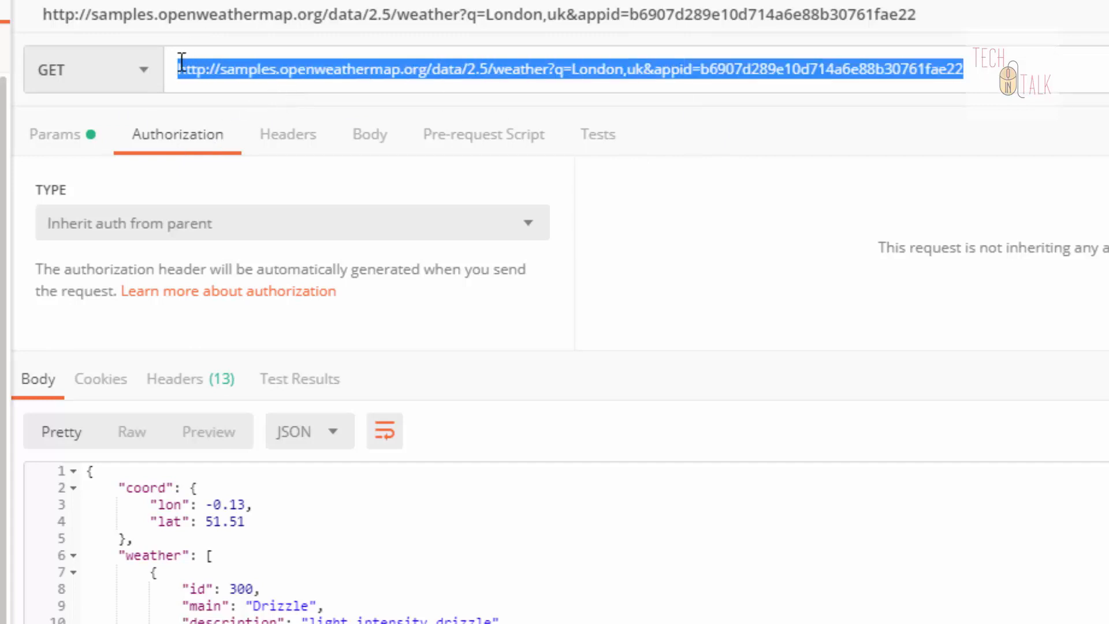
pyautogui.click(961, 70)
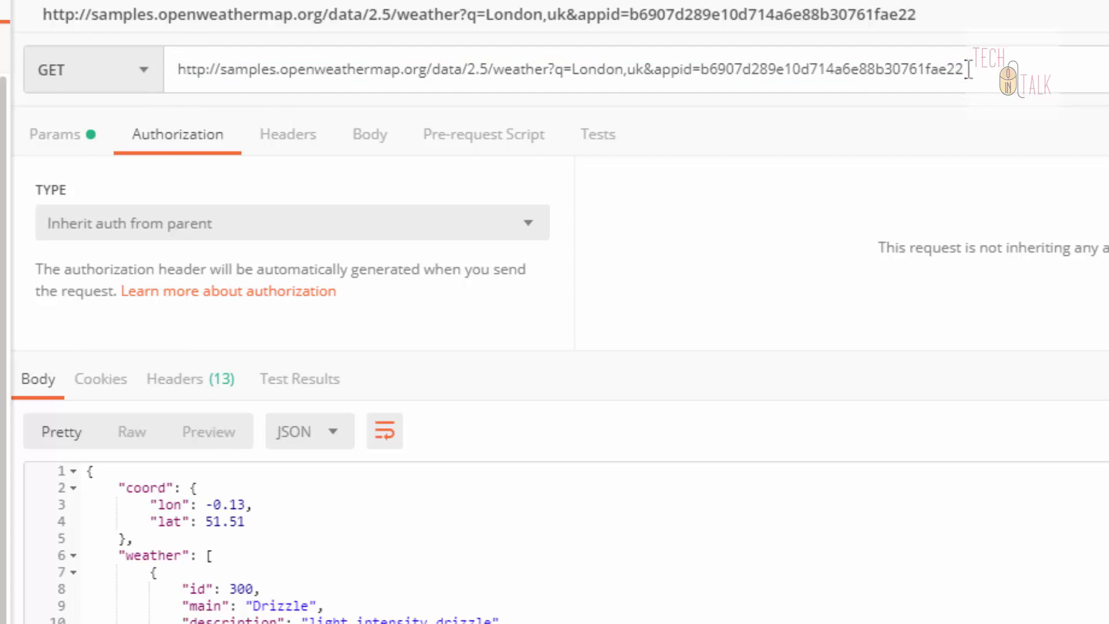
pyautogui.press('Left')
pyautogui.moveTo(976, 70); pyautogui.dragTo(168, 64)
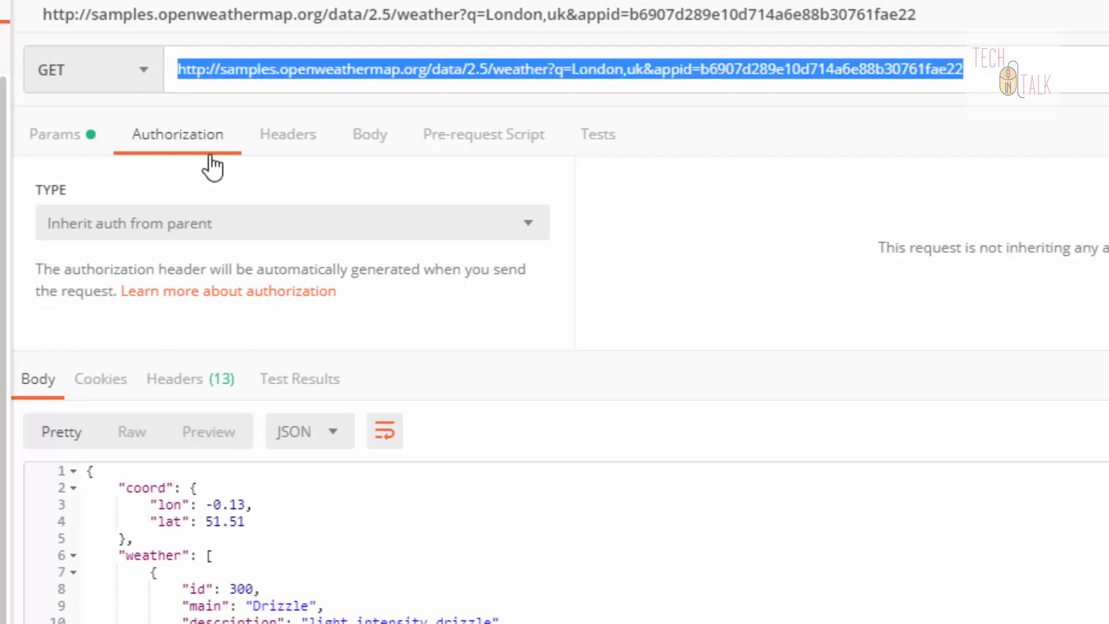
# - Set the request's authorization type to Bearer Token and go to its token field
pyautogui.click(214, 231)
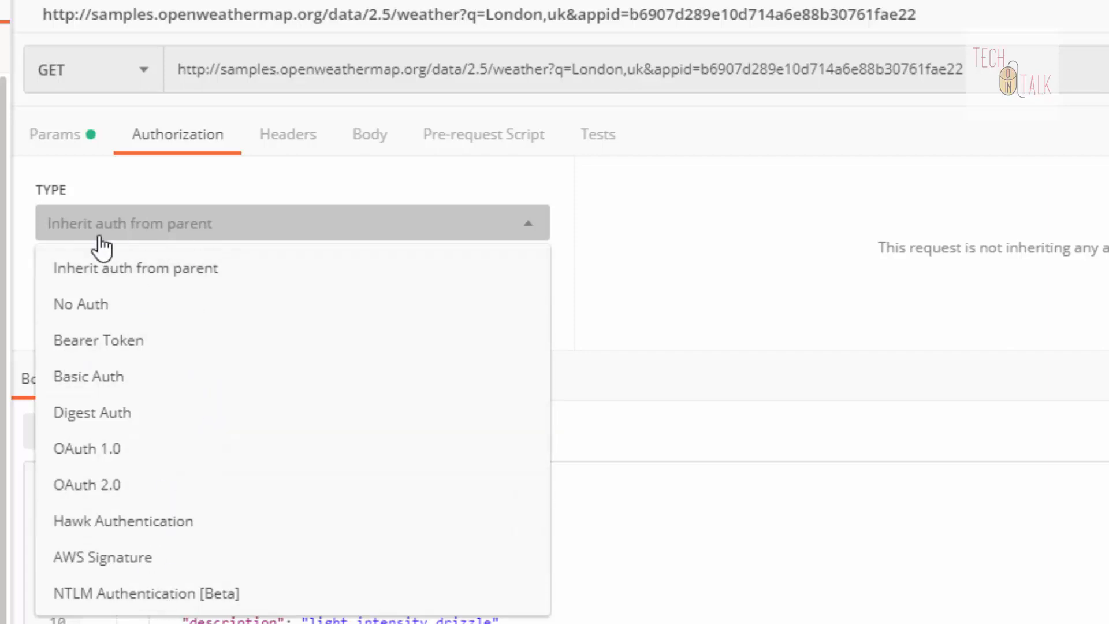
pyautogui.click(100, 346)
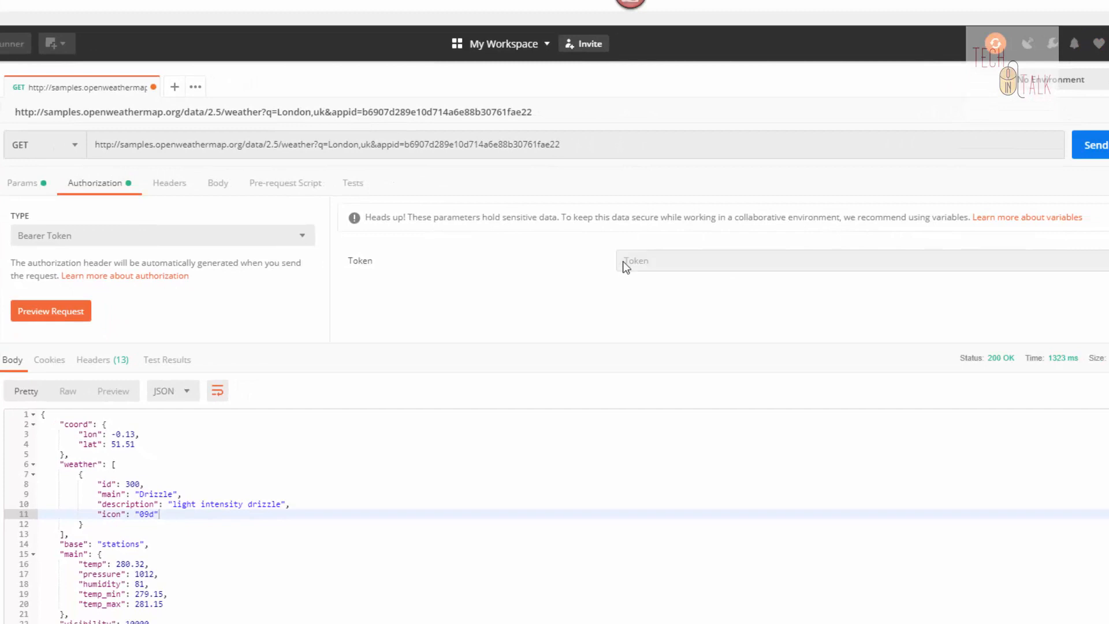
pyautogui.click(637, 260)
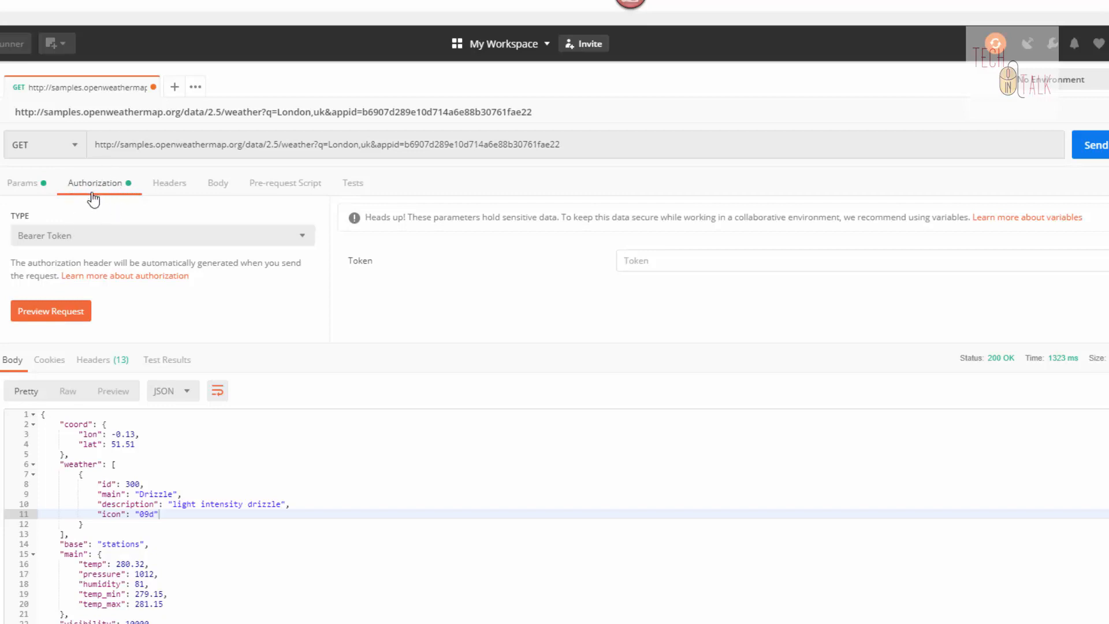
# - Review the other available authorization types and the request's header key and value fields
pyautogui.click(58, 244)
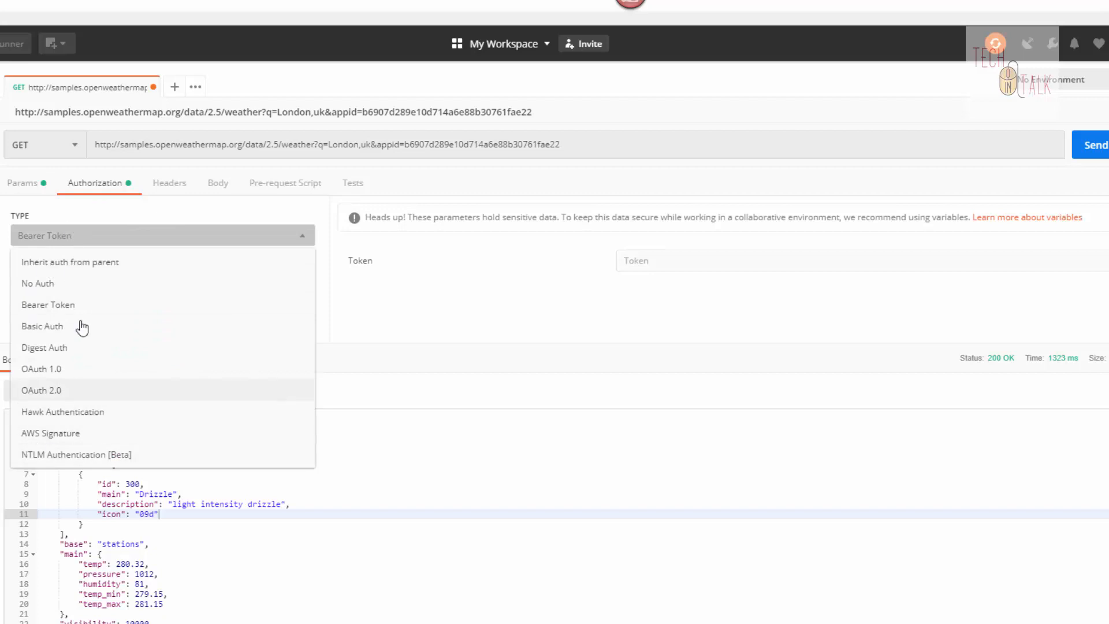
pyautogui.click(79, 235)
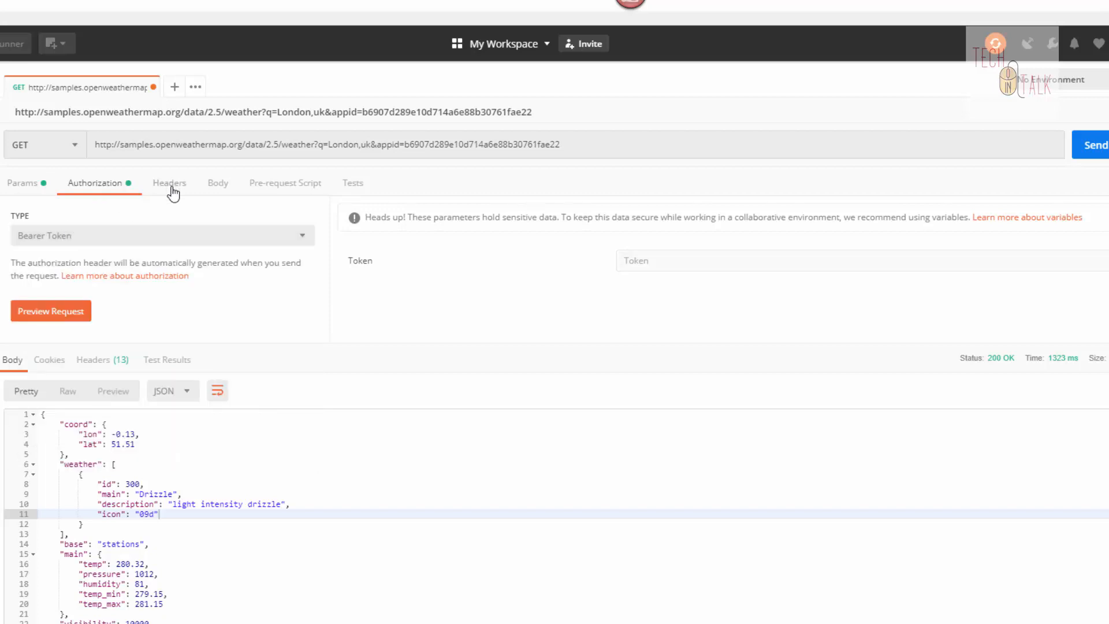
pyautogui.click(171, 185)
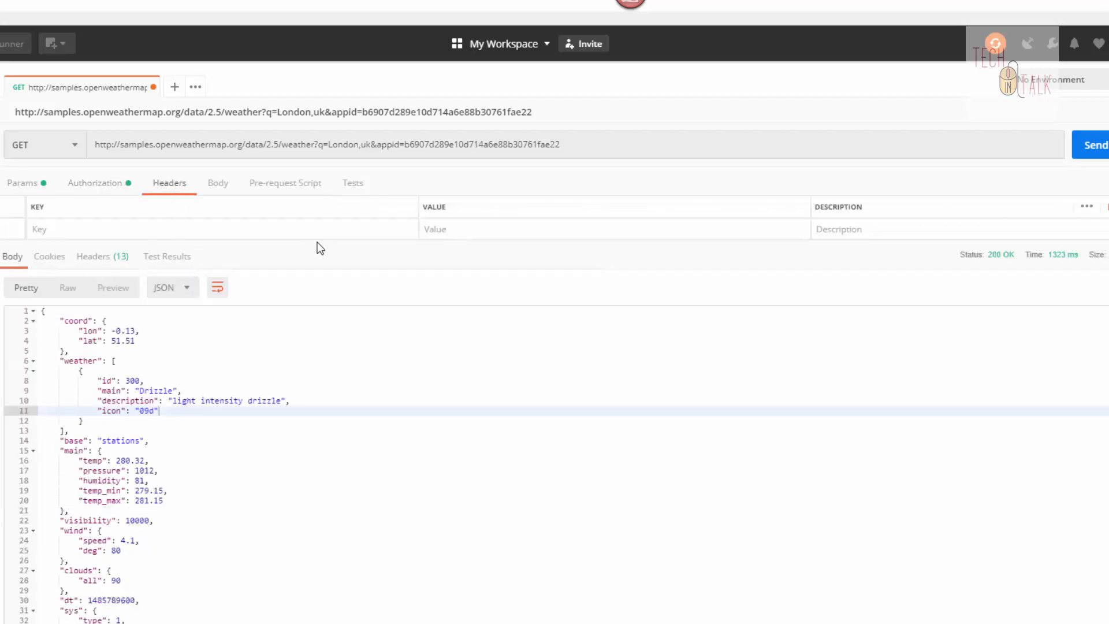
pyautogui.click(289, 228)
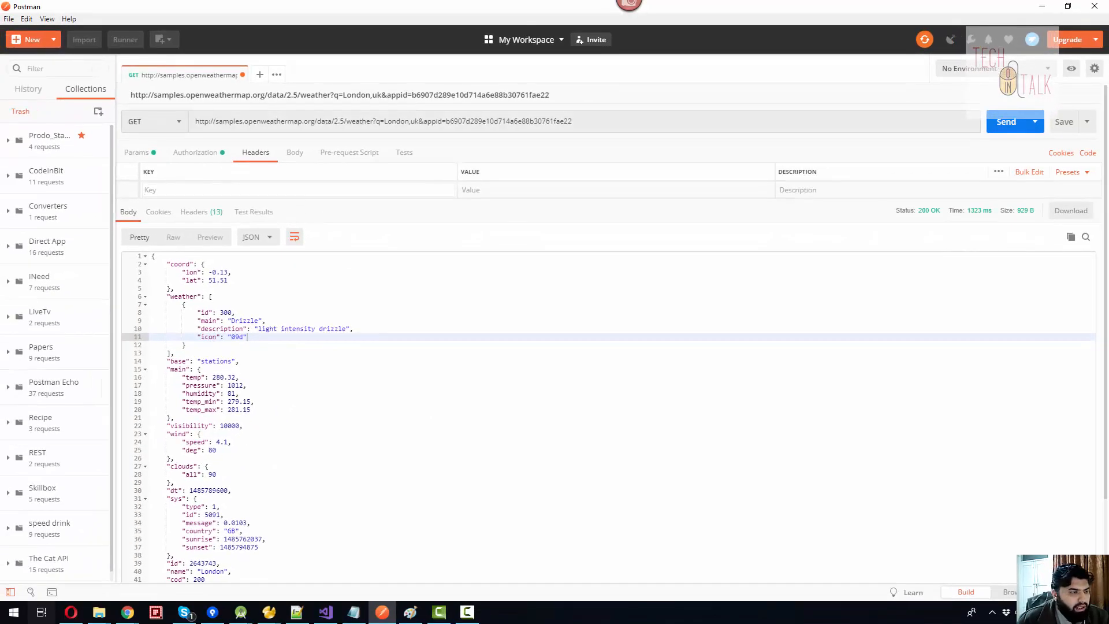
# - Switch to Chrome, reload the sample weather page with network recording on, and open the weather request's details
pyautogui.hotkey('alt', 'Tab')
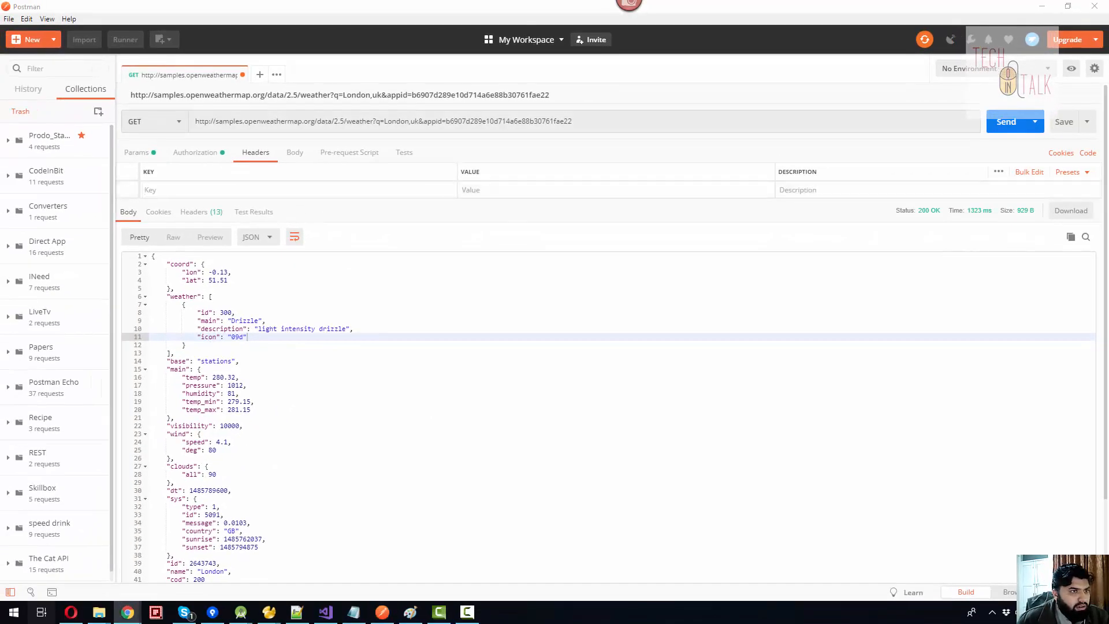
pyautogui.moveTo(0, 34); pyautogui.dragTo(614, 3)
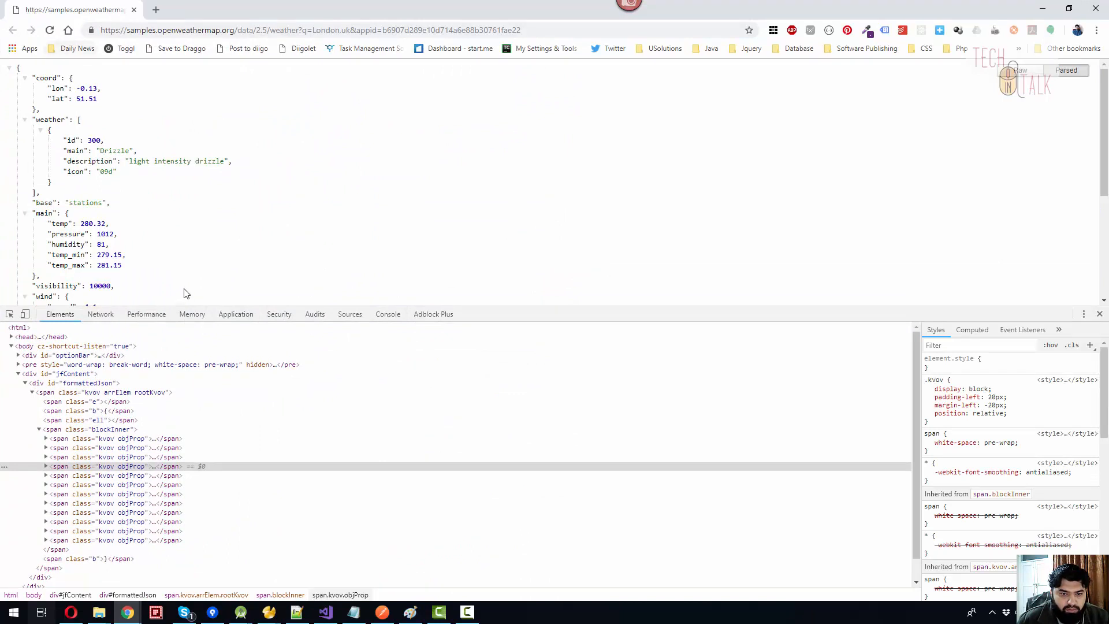
pyautogui.click(100, 315)
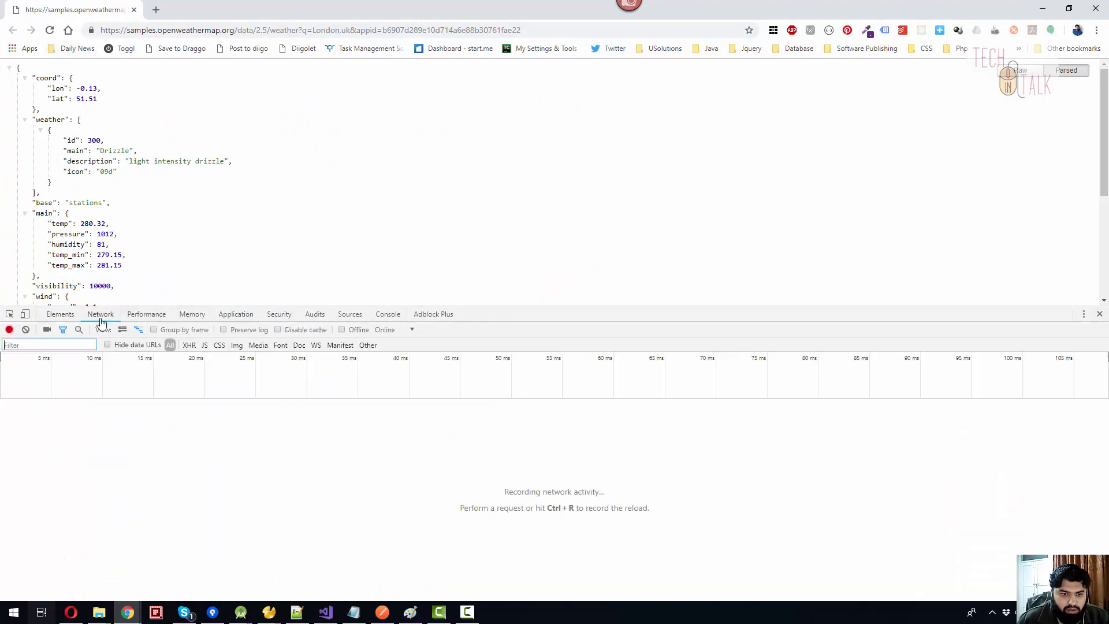
pyautogui.click(49, 30)
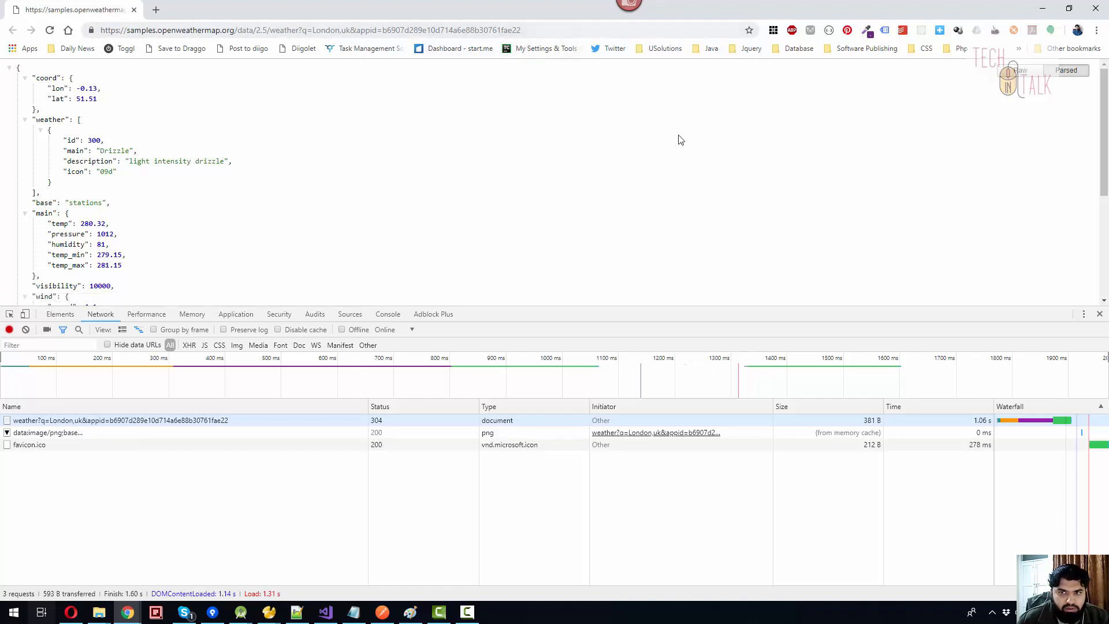
pyautogui.click(59, 420)
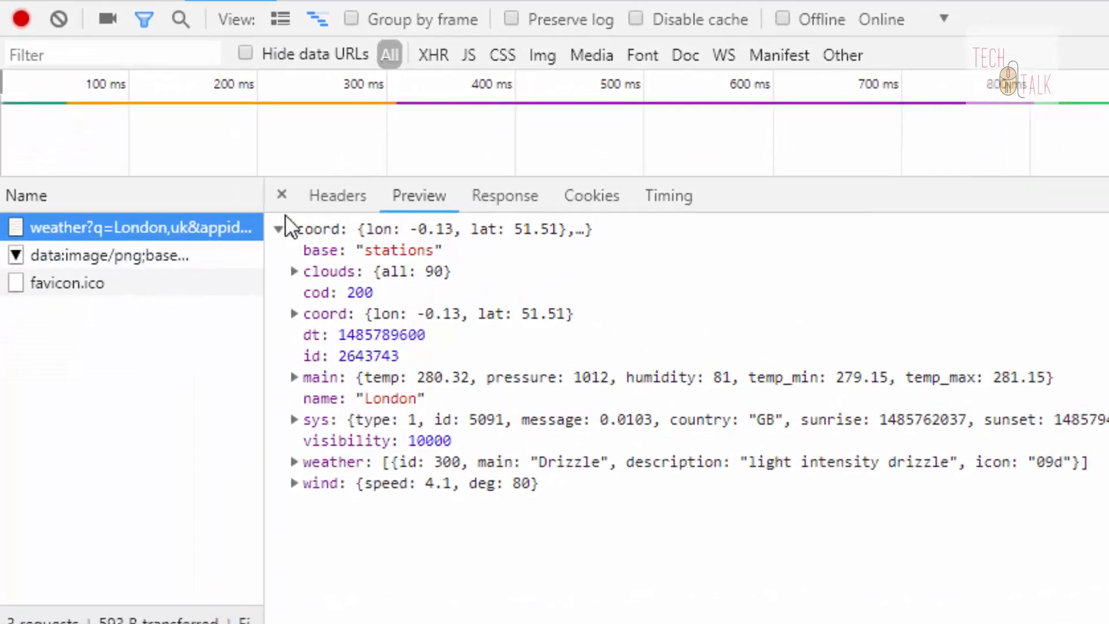
# - Examine the weather request's response headers, its request headers including Host, and the raw response text
pyautogui.click(148, 400)
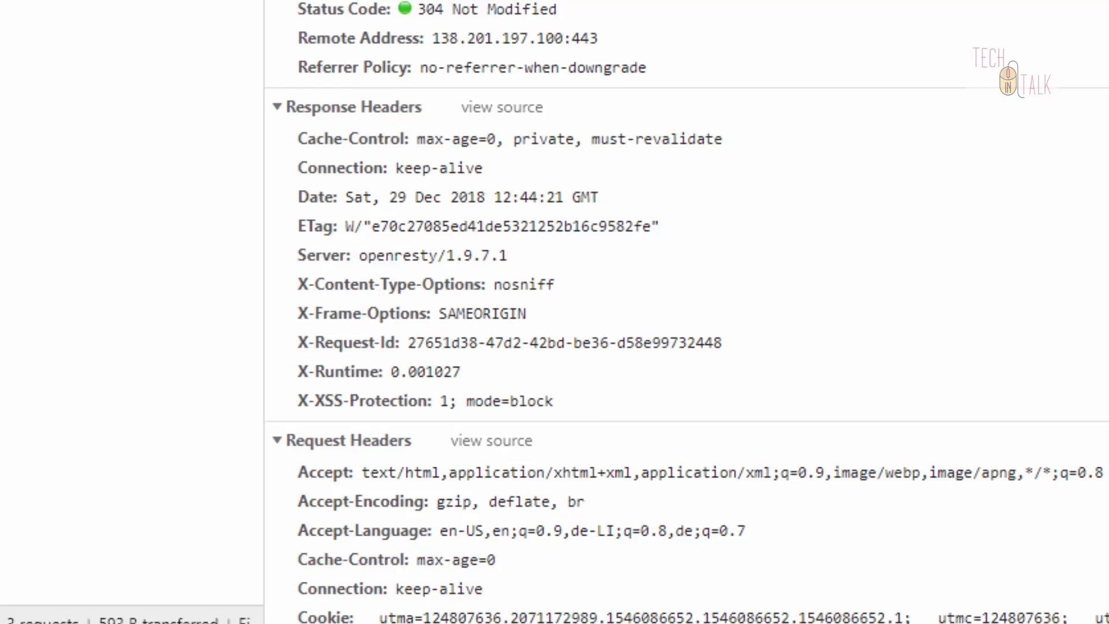
pyautogui.scroll(-4, 572, 213)
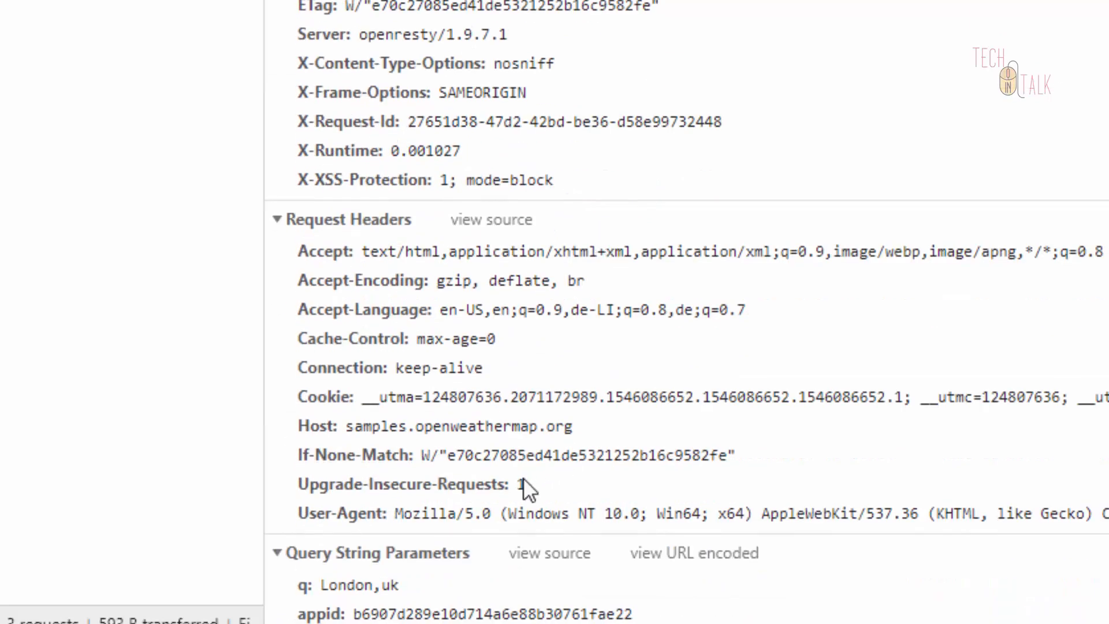
pyautogui.scroll(4, 469, 552)
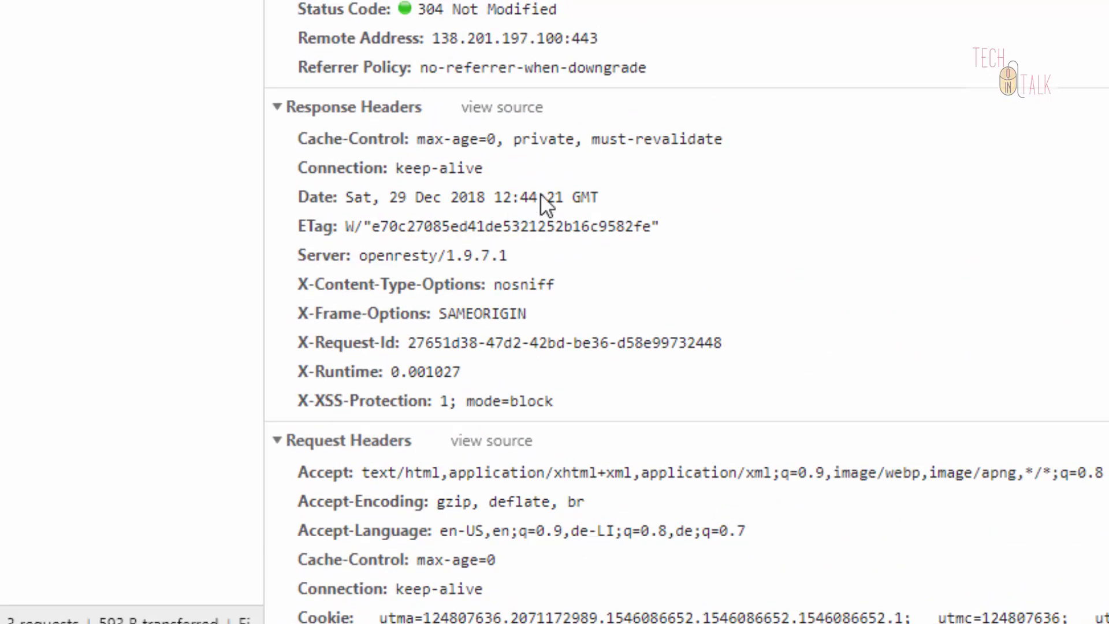
pyautogui.scroll(-4, 459, 78)
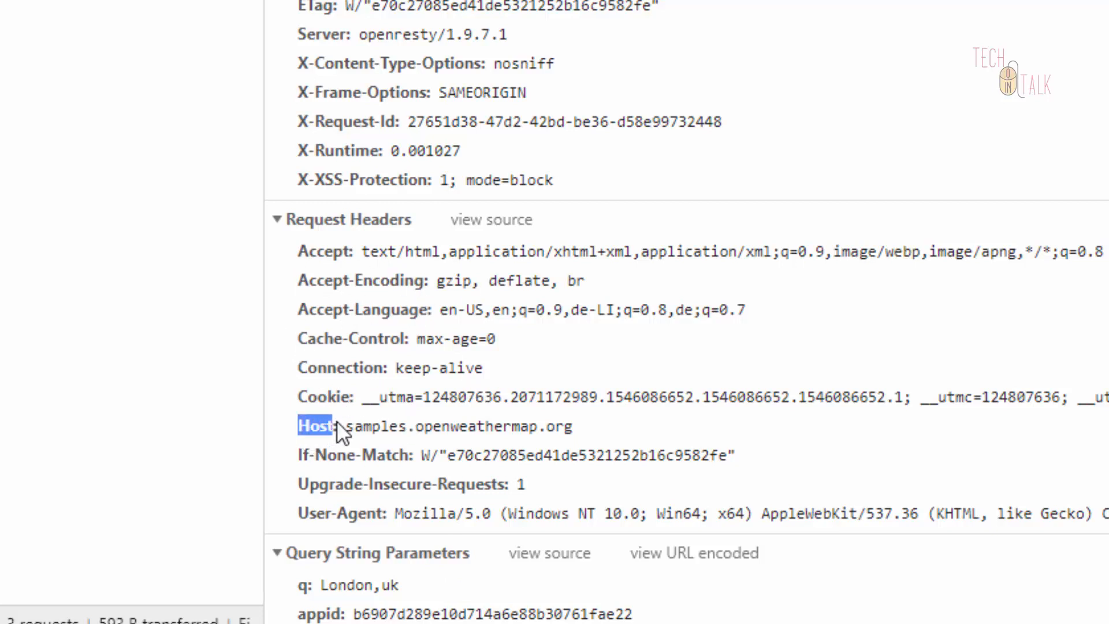
pyautogui.moveTo(351, 425); pyautogui.dragTo(588, 429)
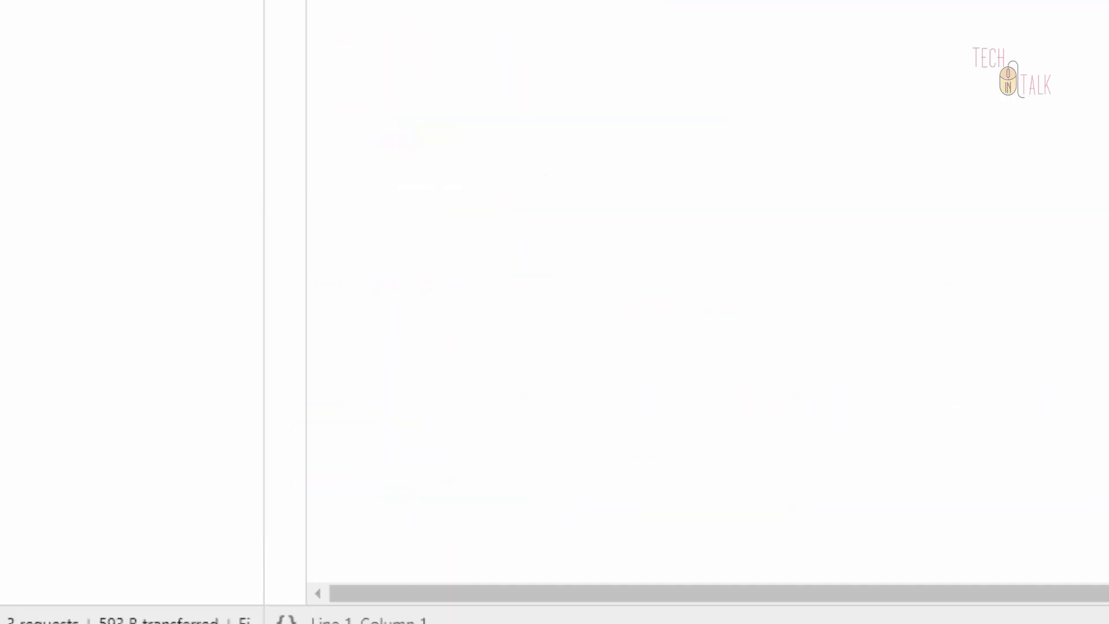
pyautogui.moveTo(670, 593); pyautogui.dragTo(104, 614)
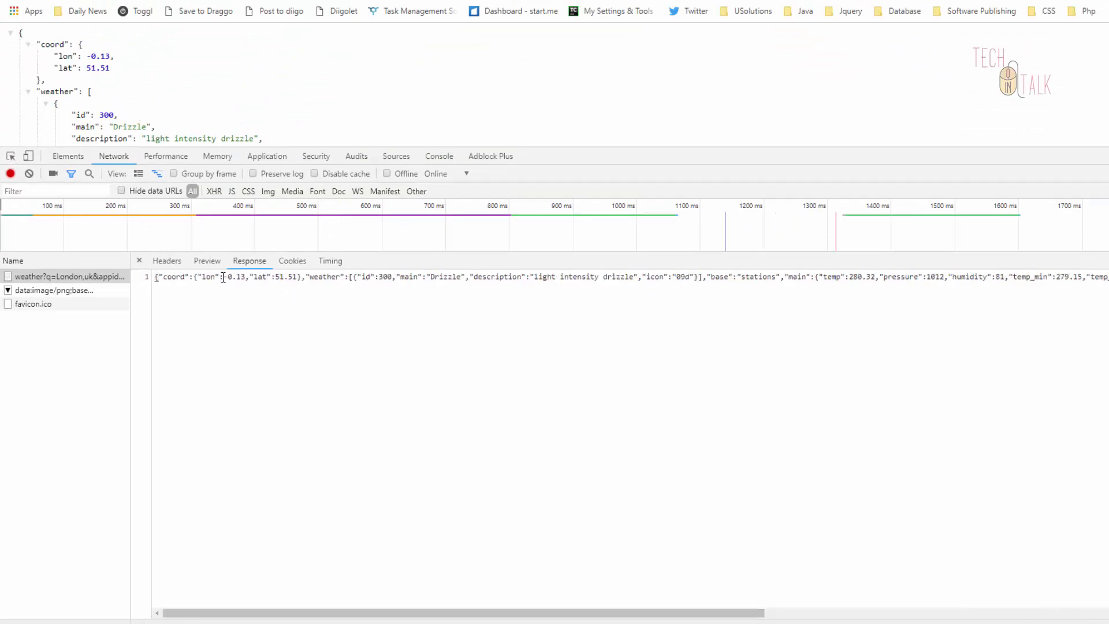
# - Compare the response header, request header and query string sections of the weather request by collapsing and expanding them
pyautogui.click(165, 260)
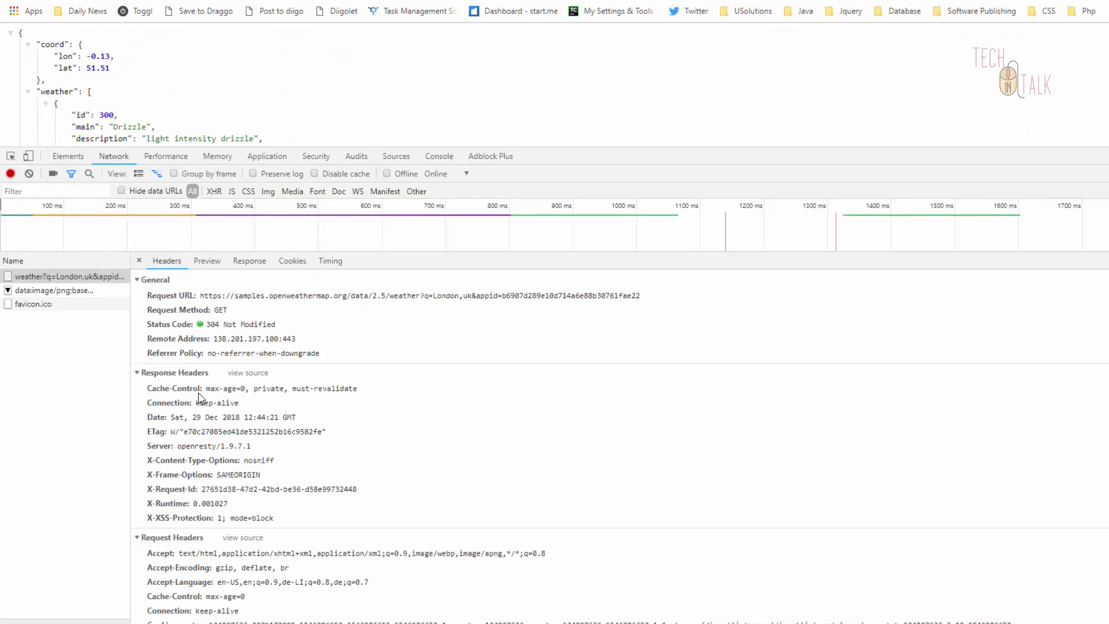
pyautogui.click(138, 373)
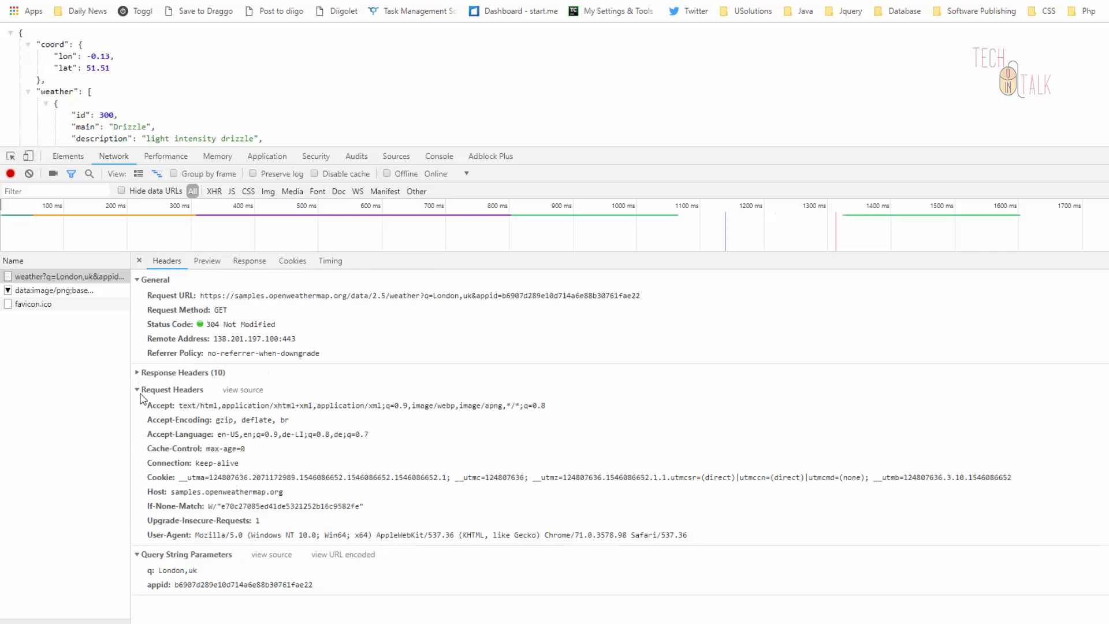
pyautogui.click(138, 390)
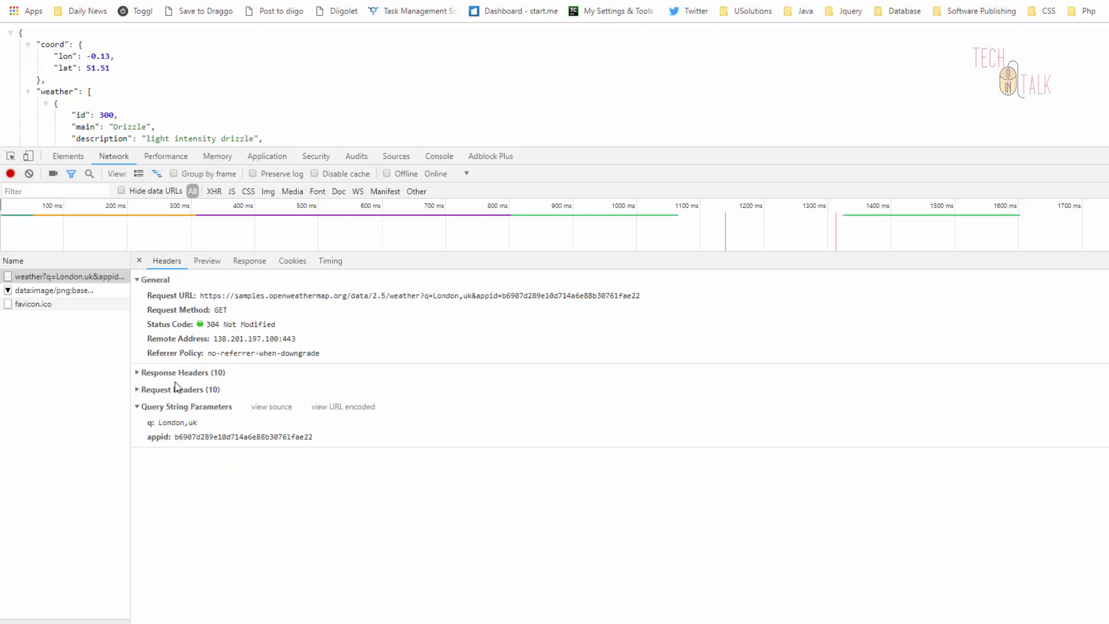
pyautogui.click(137, 407)
pyautogui.click(138, 390)
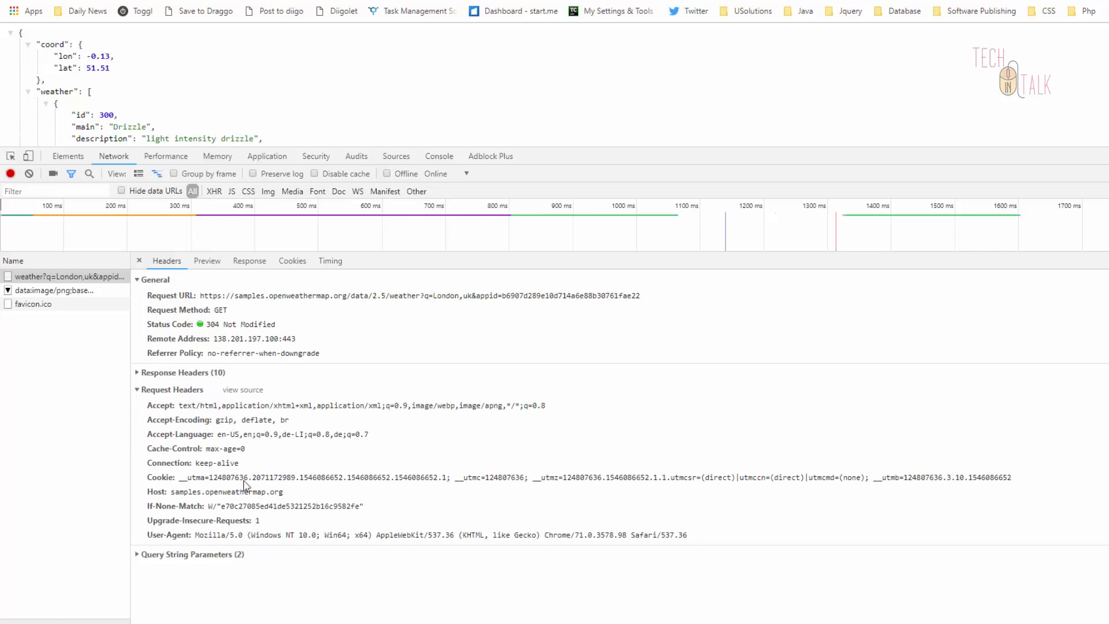
pyautogui.click(137, 373)
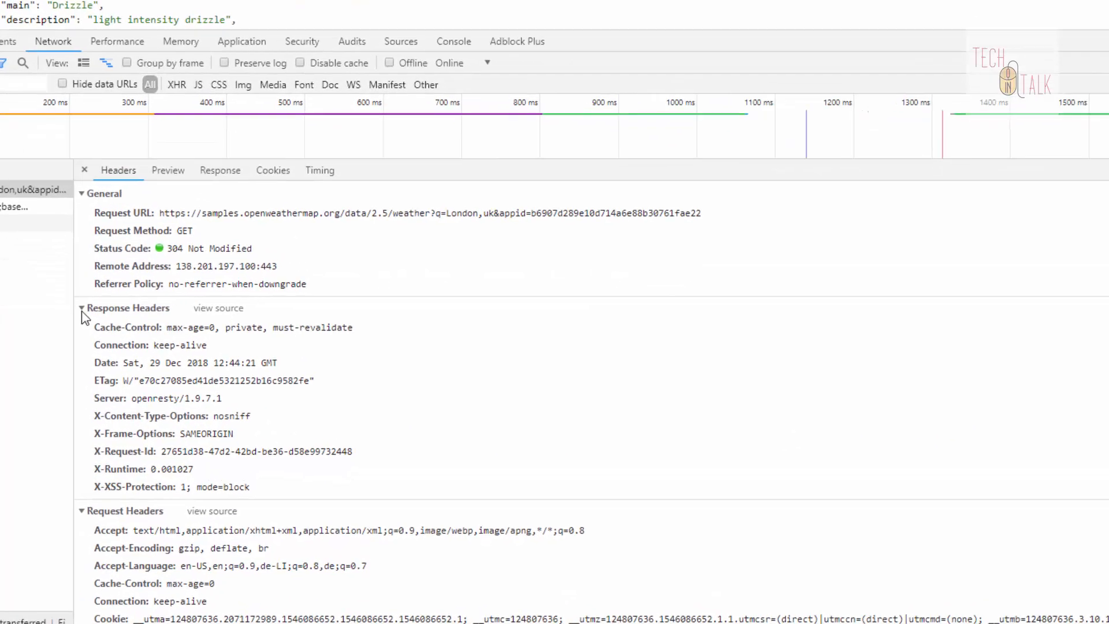
pyautogui.click(138, 374)
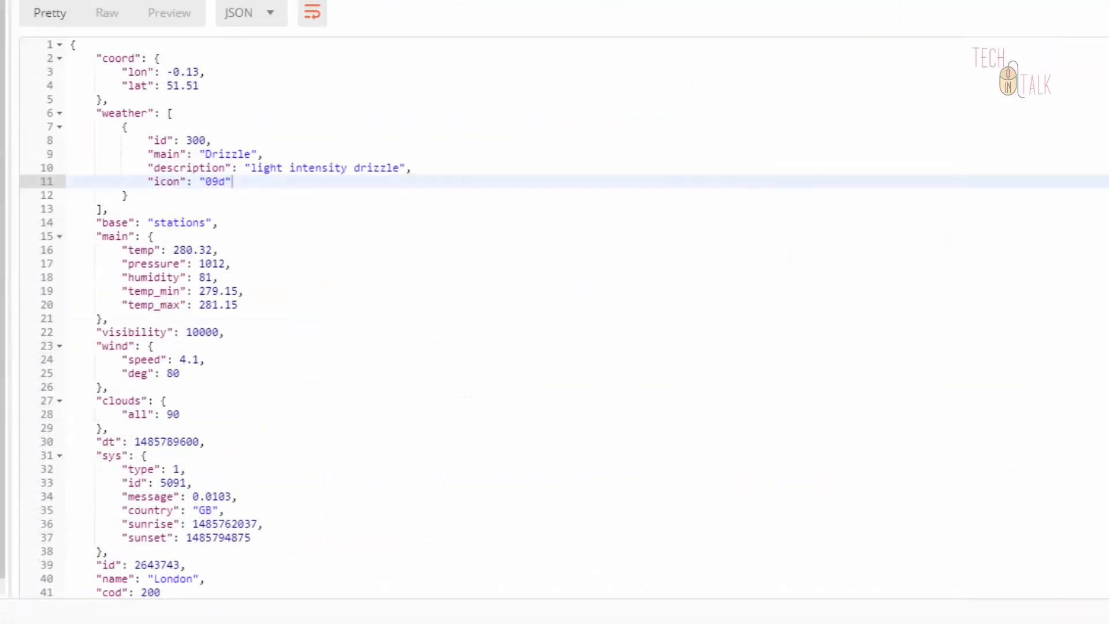
# - Switch back to Postman, view the request's body options, and examine the query string in the URL
pyautogui.click(499, 163)
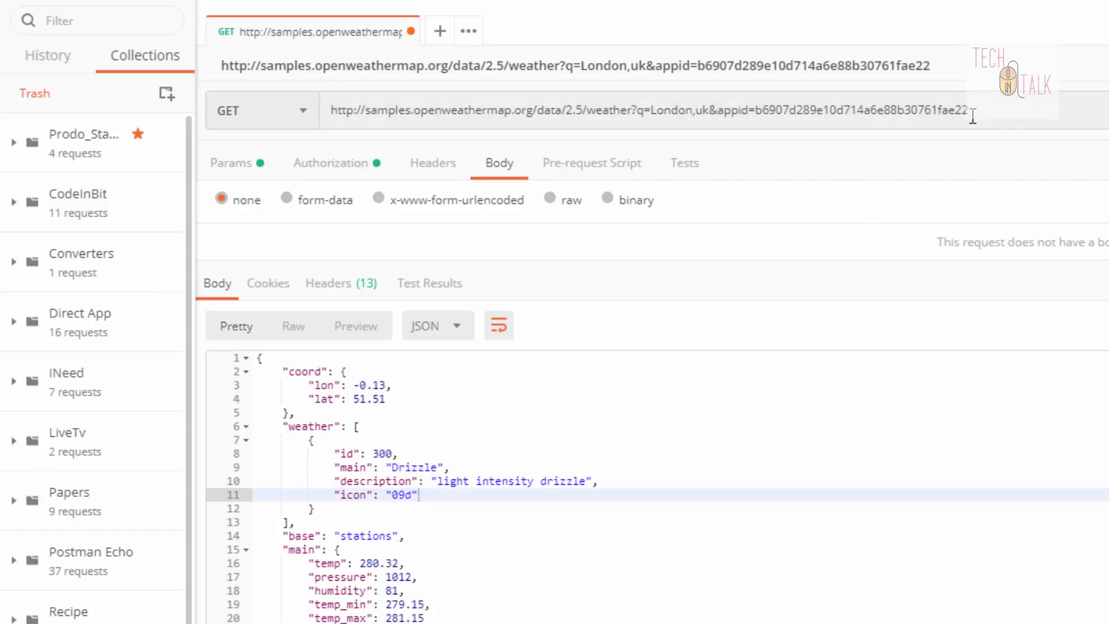
pyautogui.tripleClick(642, 109)
pyautogui.moveTo(643, 110); pyautogui.dragTo(1001, 117)
pyautogui.click(678, 110)
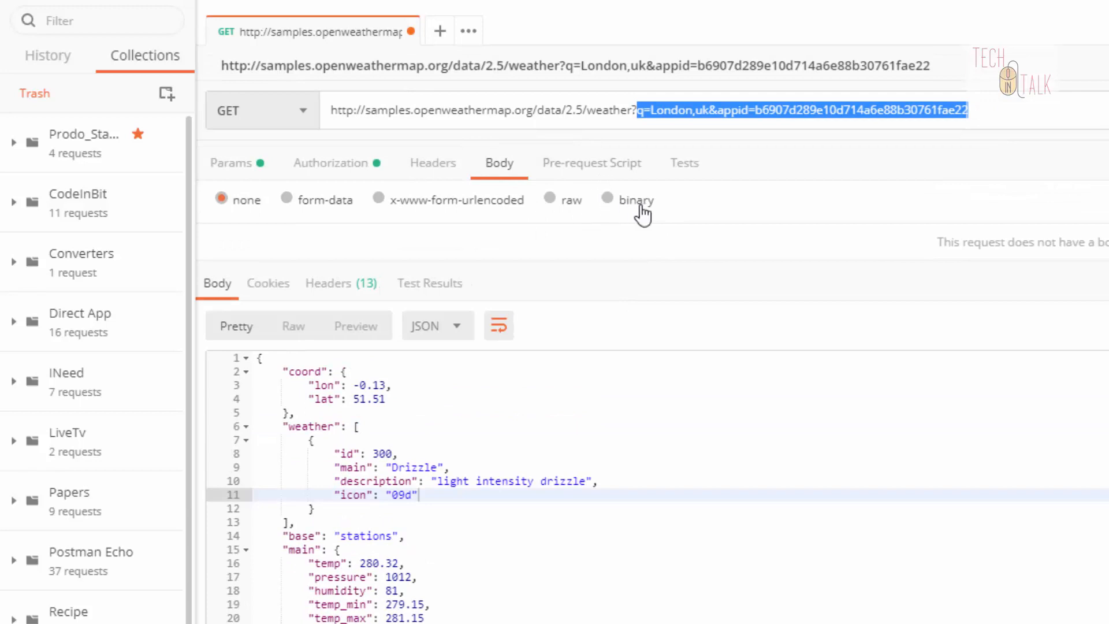
# - View the request's pre-request script editor and its tests editor
pyautogui.click(591, 171)
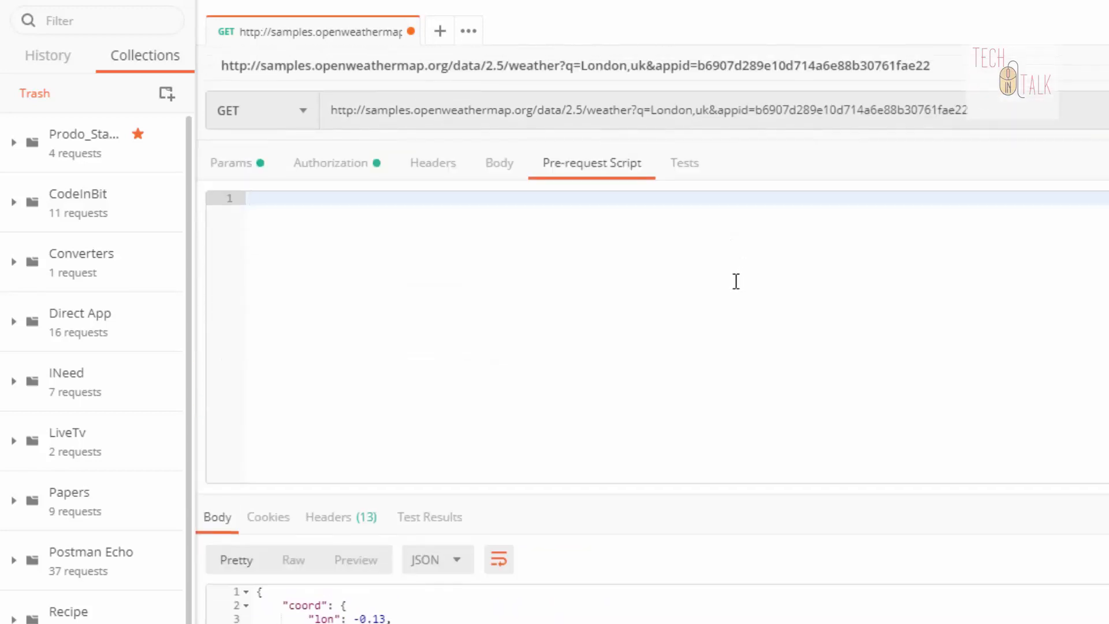
pyautogui.click(684, 173)
pyautogui.click(600, 171)
pyautogui.click(693, 174)
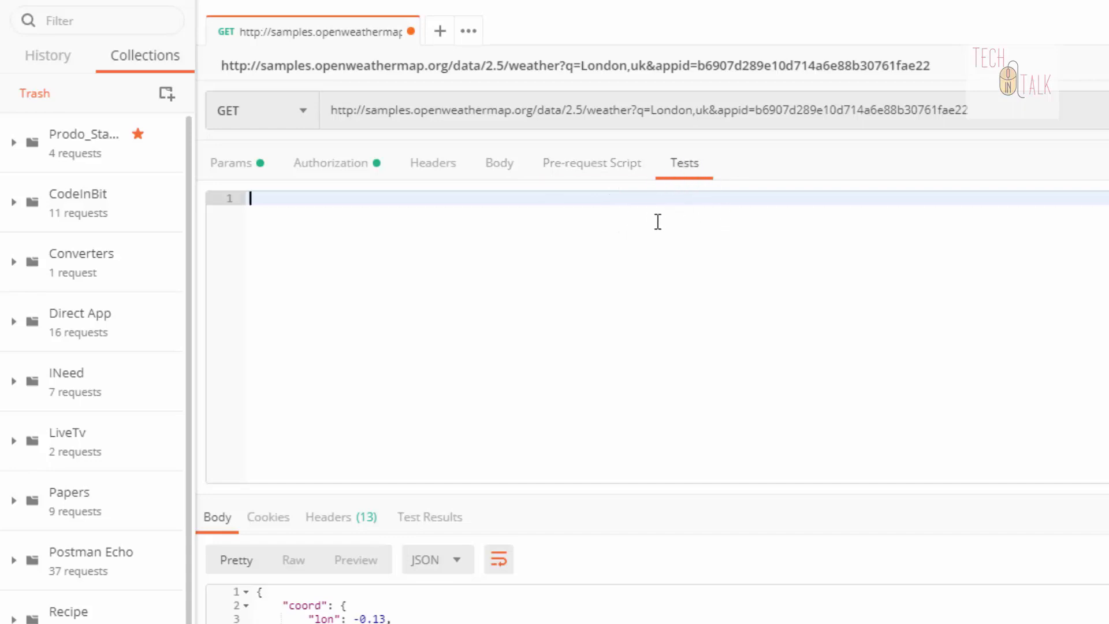
# - Review the weather request's authorization settings, its query parameters and the JSON response body
pyautogui.click(317, 168)
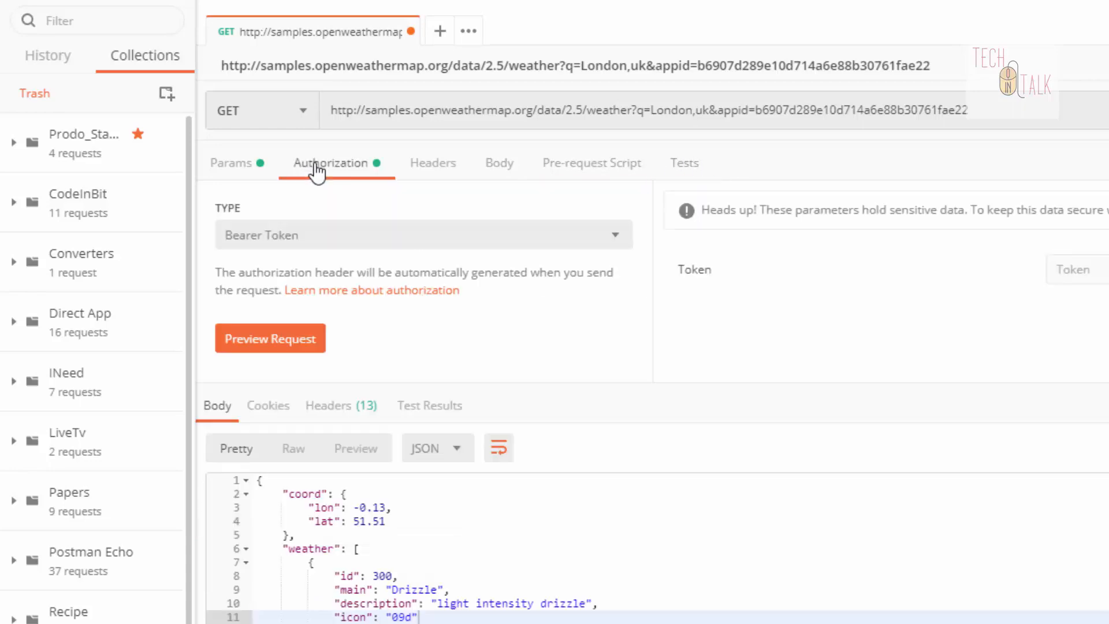
pyautogui.click(234, 166)
pyautogui.scroll(-3, 912, 449)
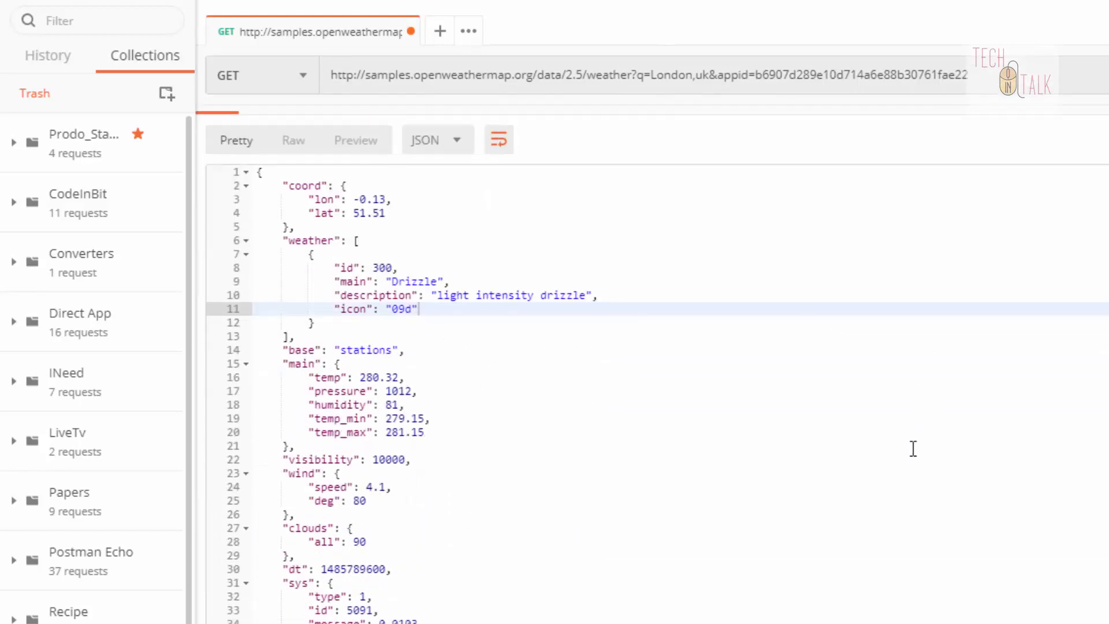
pyautogui.scroll(3, 884, 481)
# - Highlight the full request URL, its query string with q and appid, and the appid value to compare them with the parameter table
pyautogui.doubleClick(973, 113)
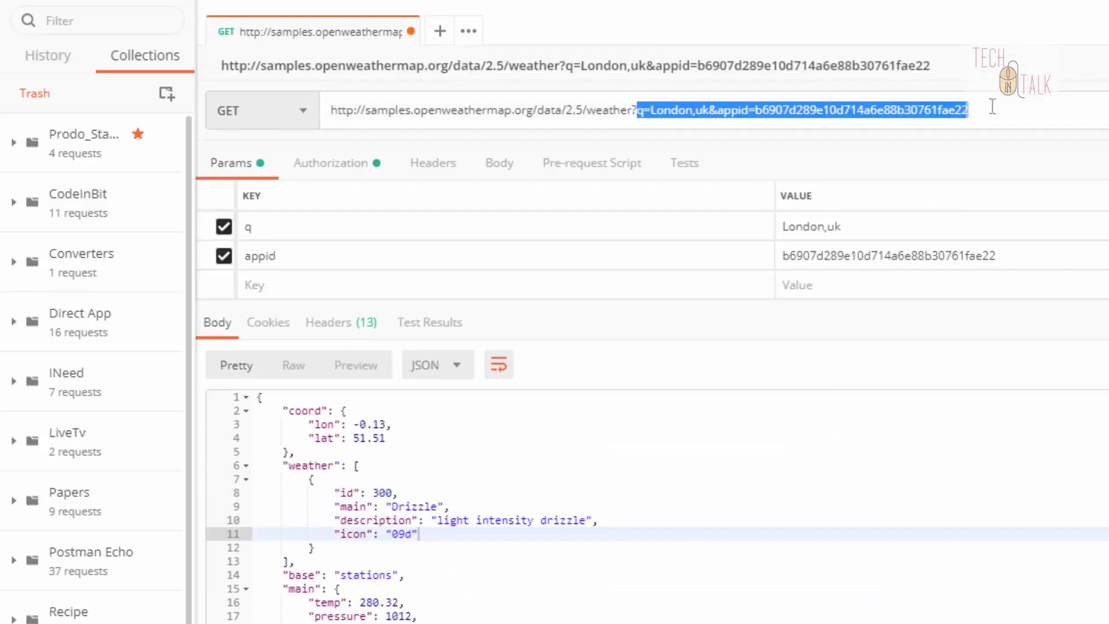
pyautogui.click(992, 107)
pyautogui.moveTo(970, 111); pyautogui.dragTo(306, 78)
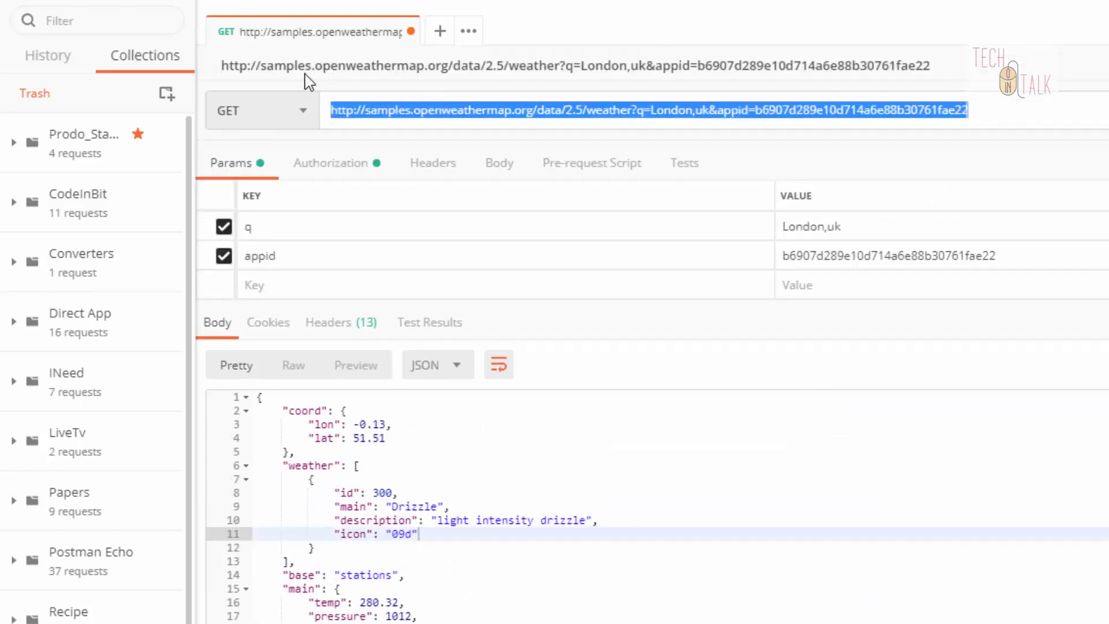
pyautogui.click(664, 108)
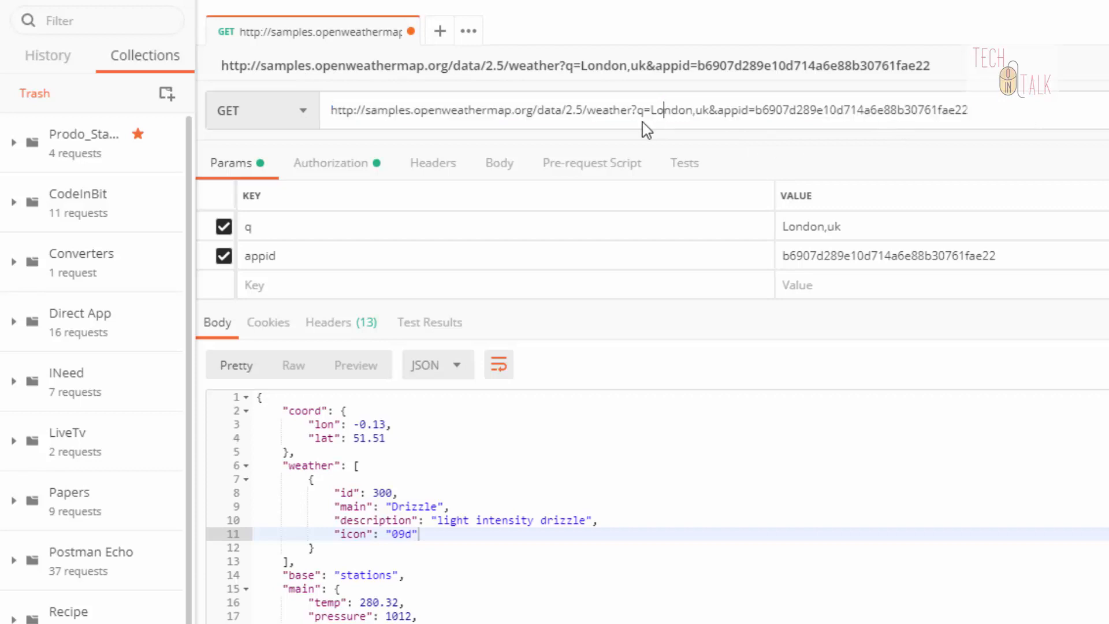
pyautogui.moveTo(638, 110); pyautogui.dragTo(1046, 116)
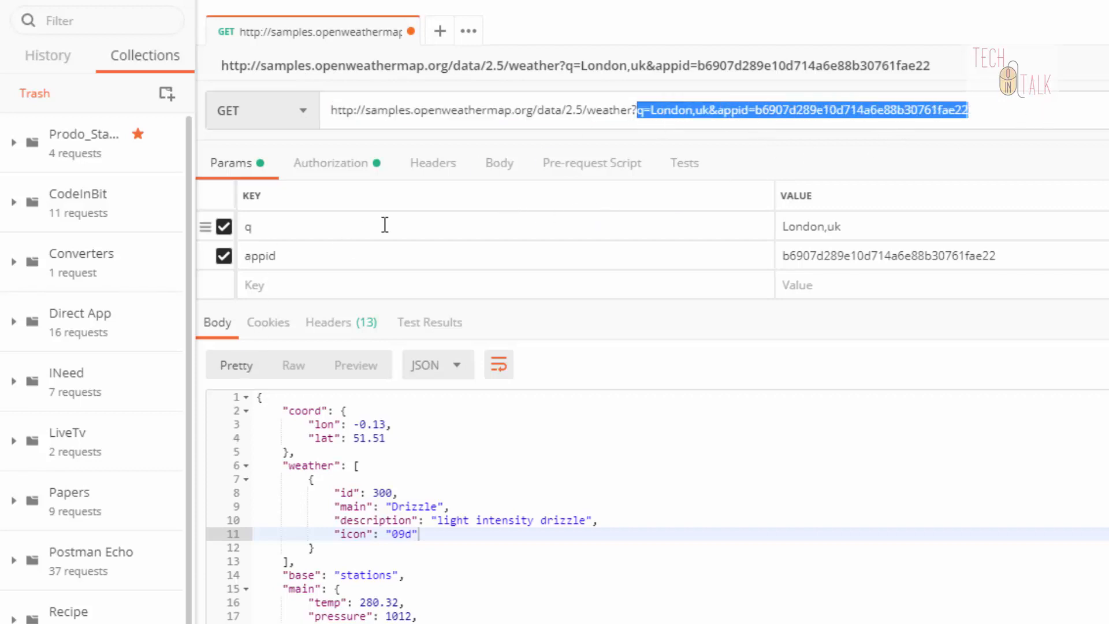
pyautogui.doubleClick(858, 111)
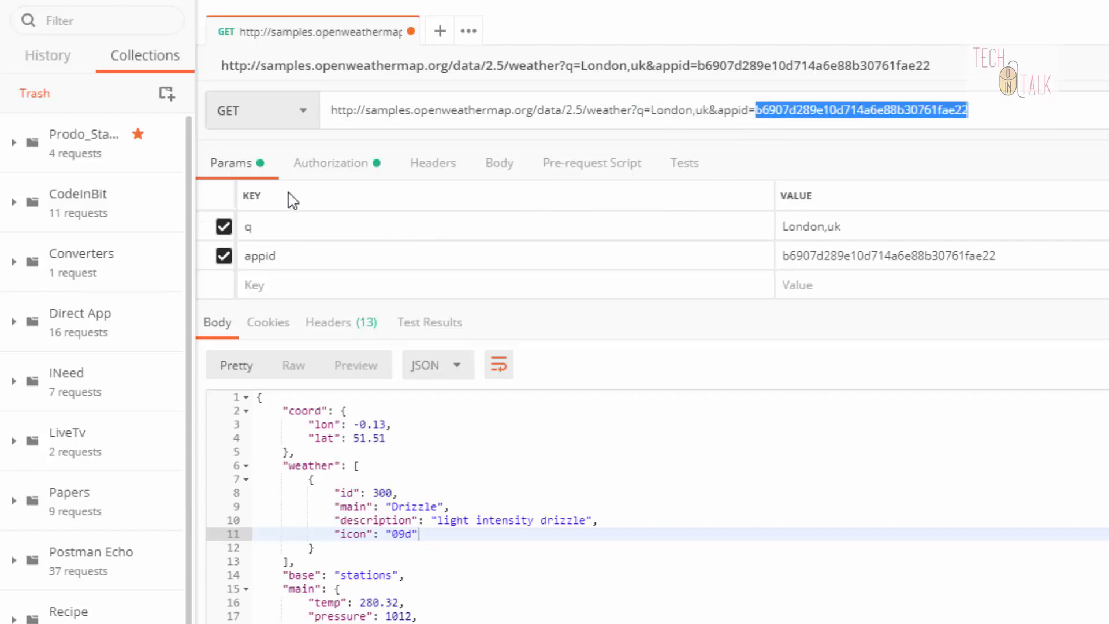